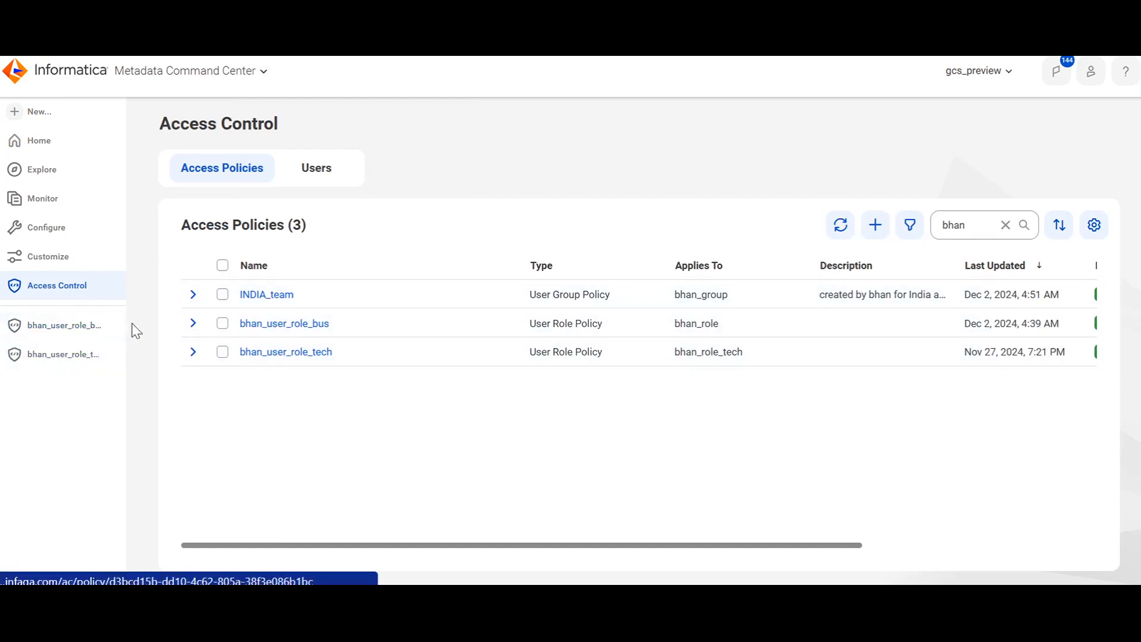
Review the rules of the bhan_user_role_bus and bhan_user_role_tech access policies.
click(55, 331)
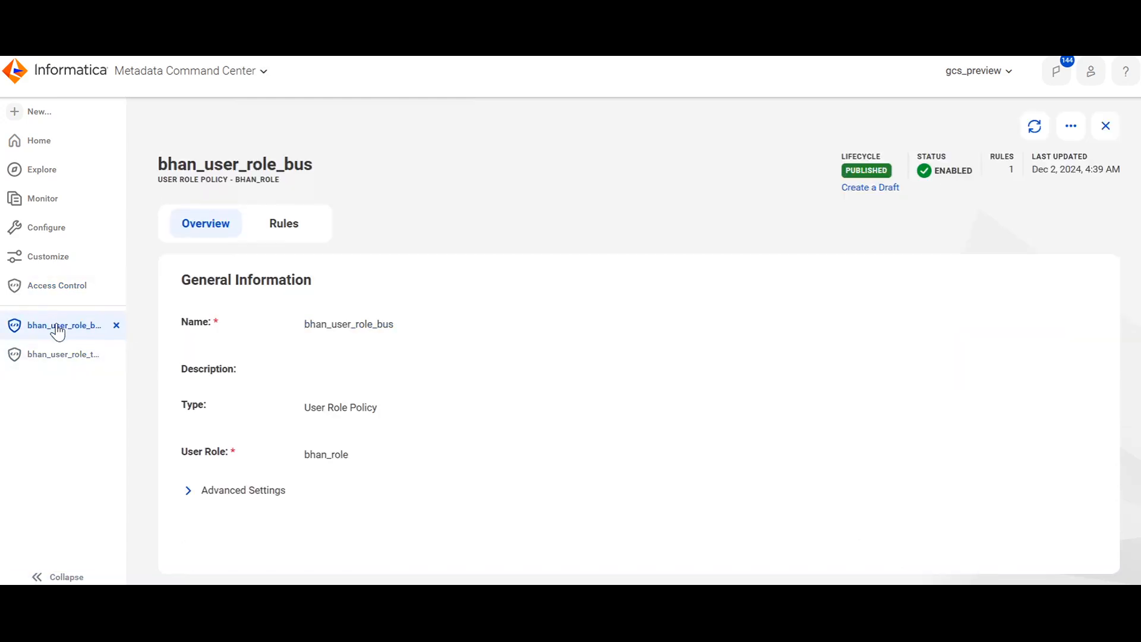
click(280, 235)
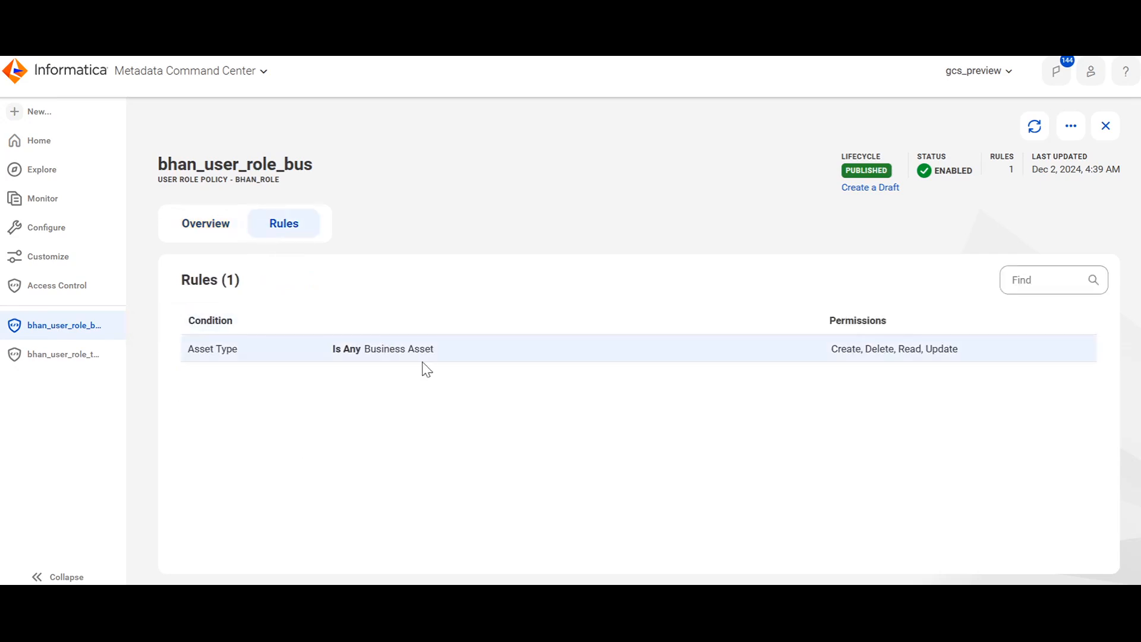
click(71, 356)
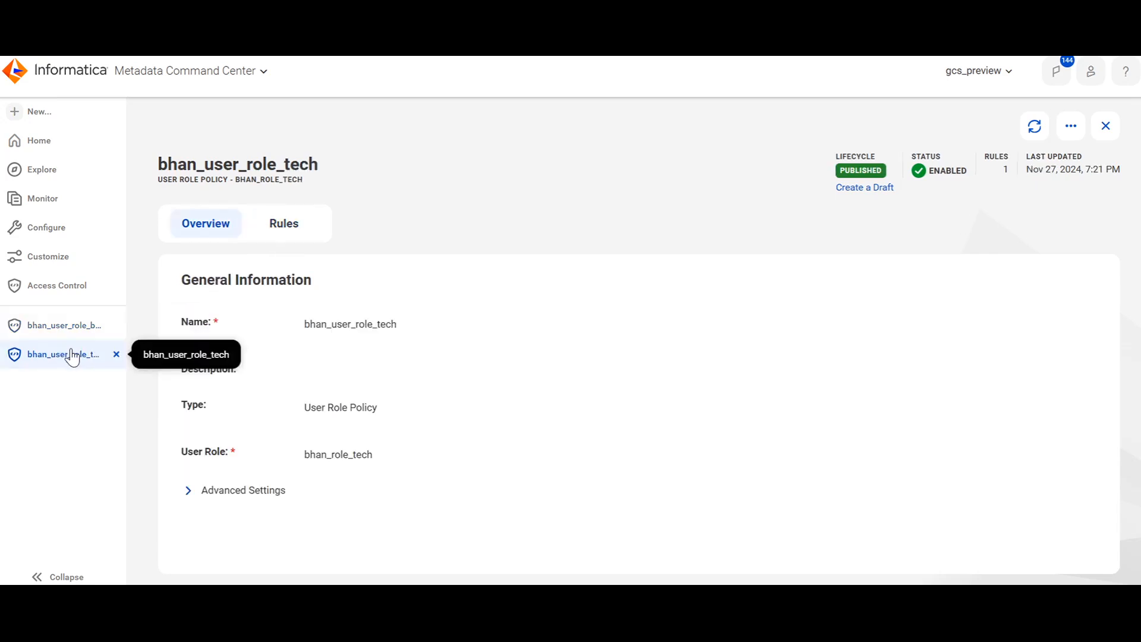
click(280, 236)
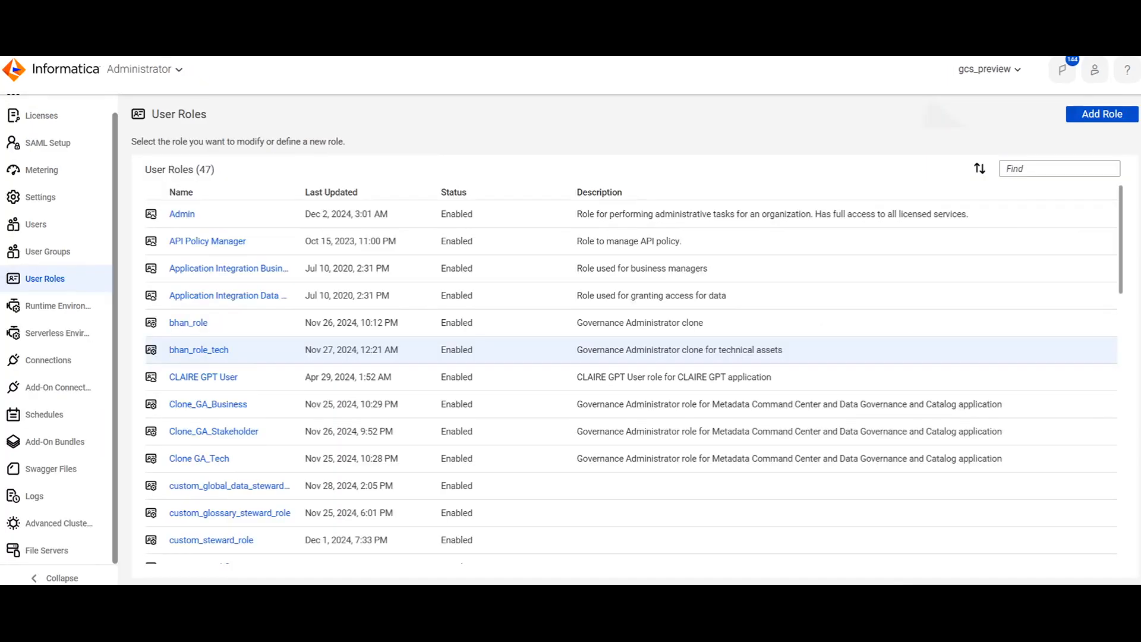
In Administrator, open the bhan_group user group and review its assigned roles and group members.
click(47, 252)
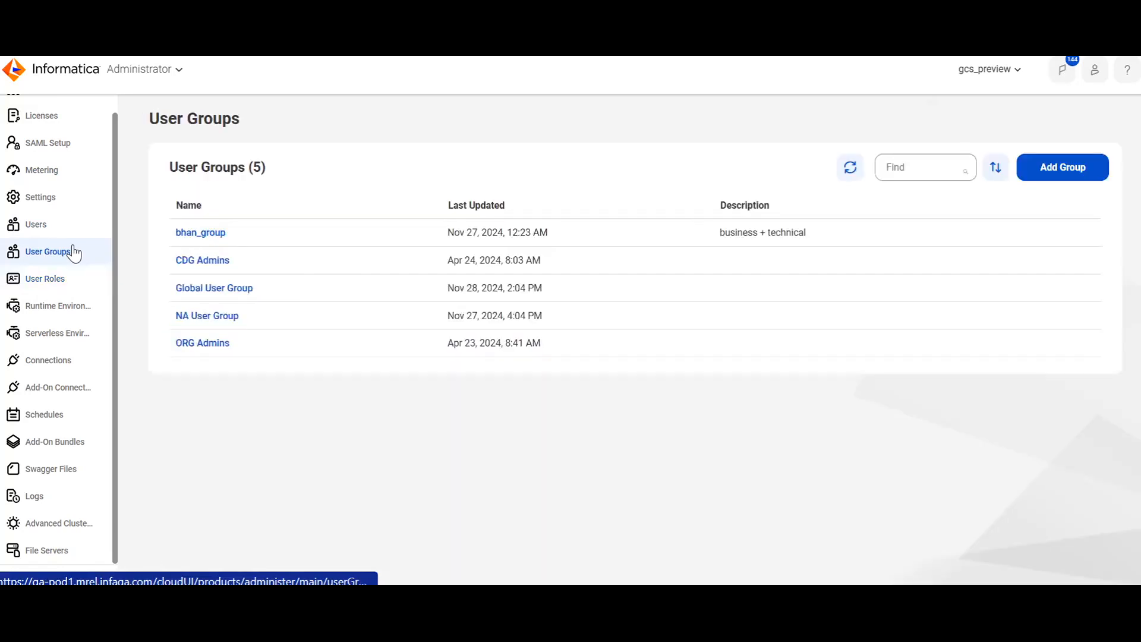
click(221, 239)
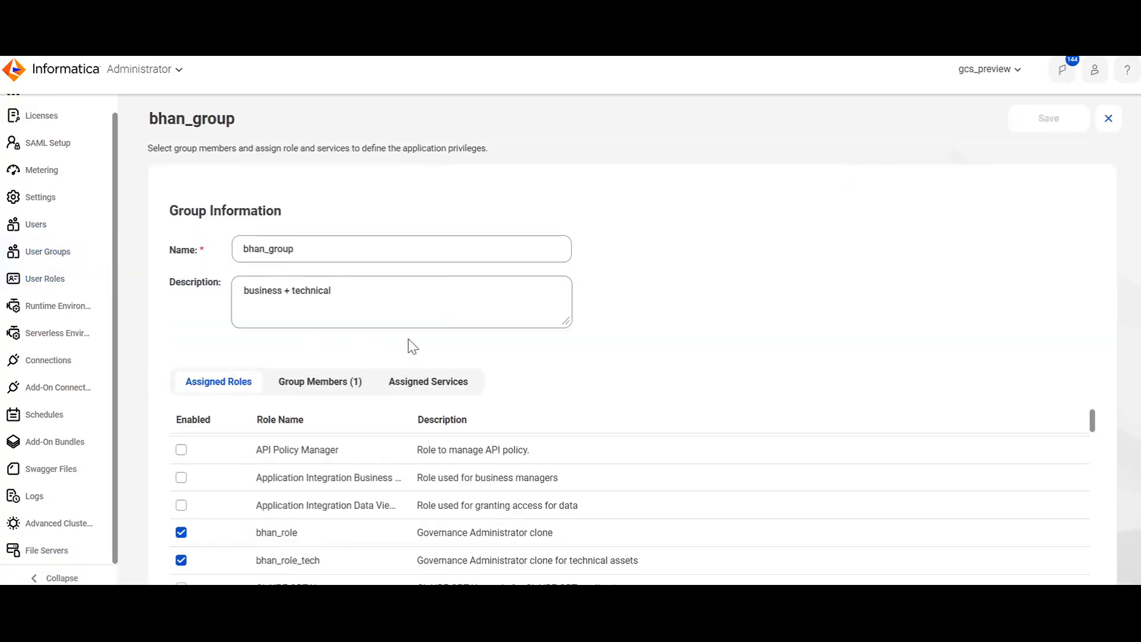
scroll(395, 389, down, 1)
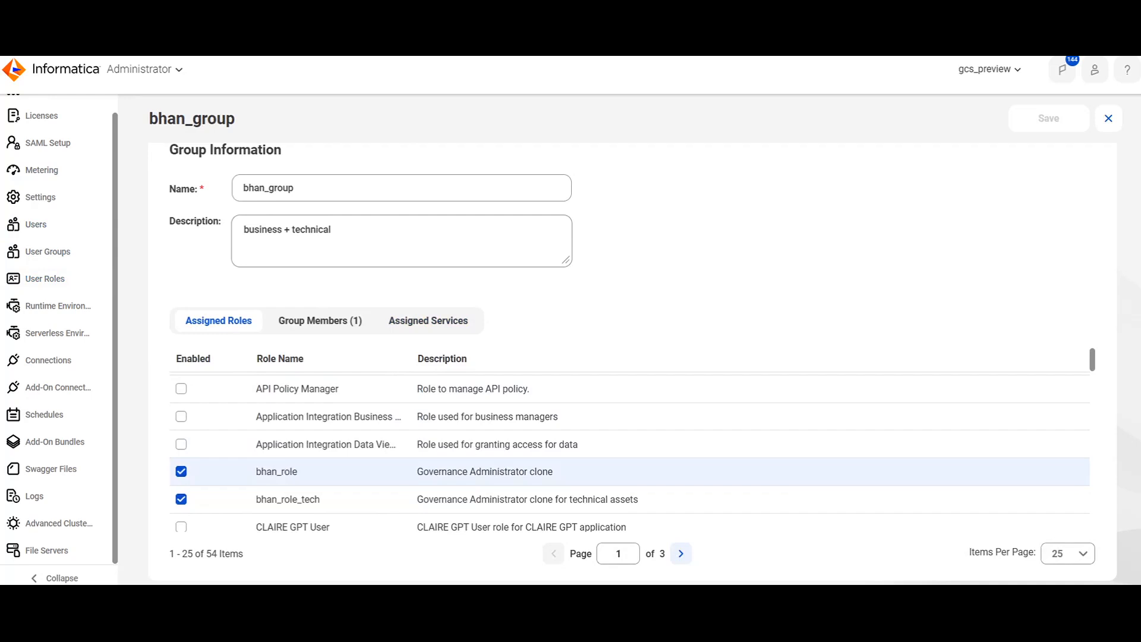
click(325, 324)
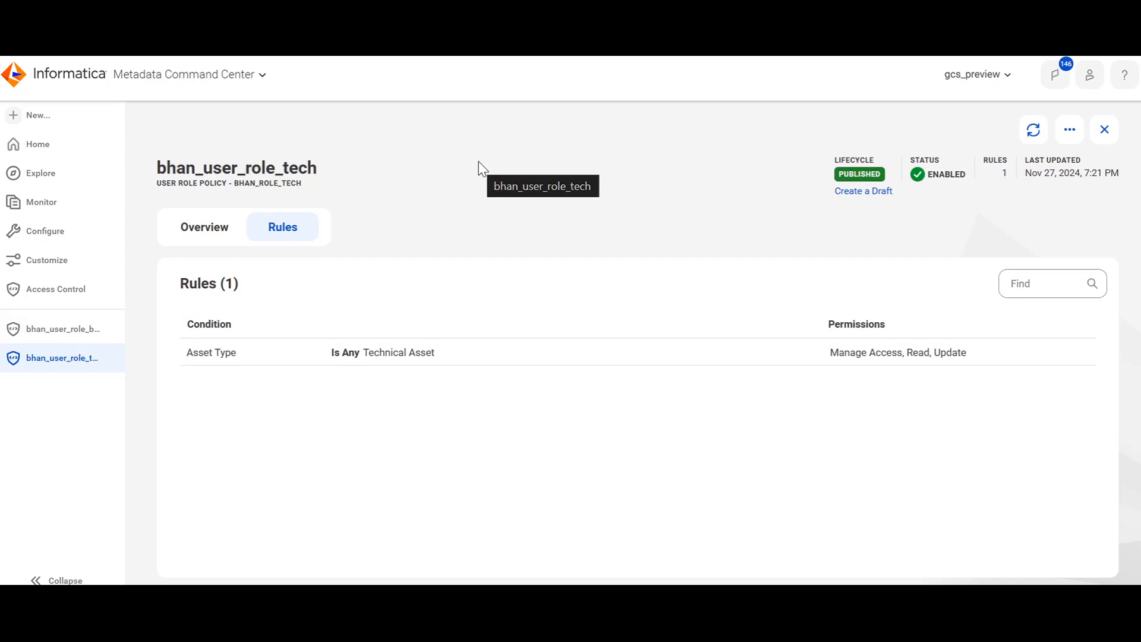
In Metadata Command Center, start a user group access policy named test for the single user group bhan_group and proceed to its rules.
click(90, 297)
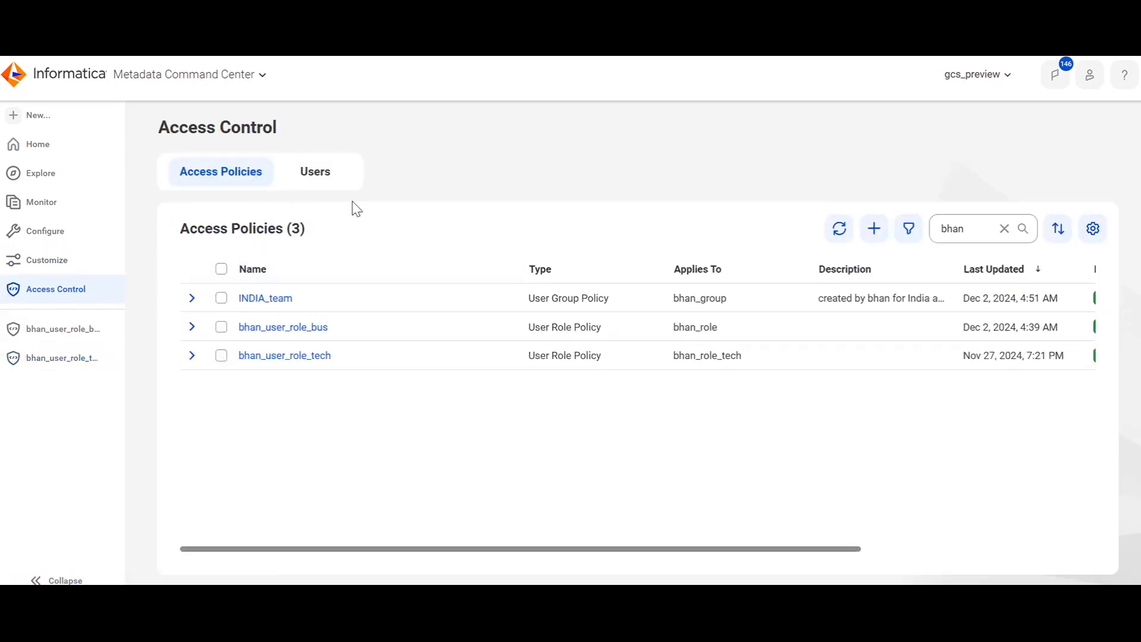
click(876, 237)
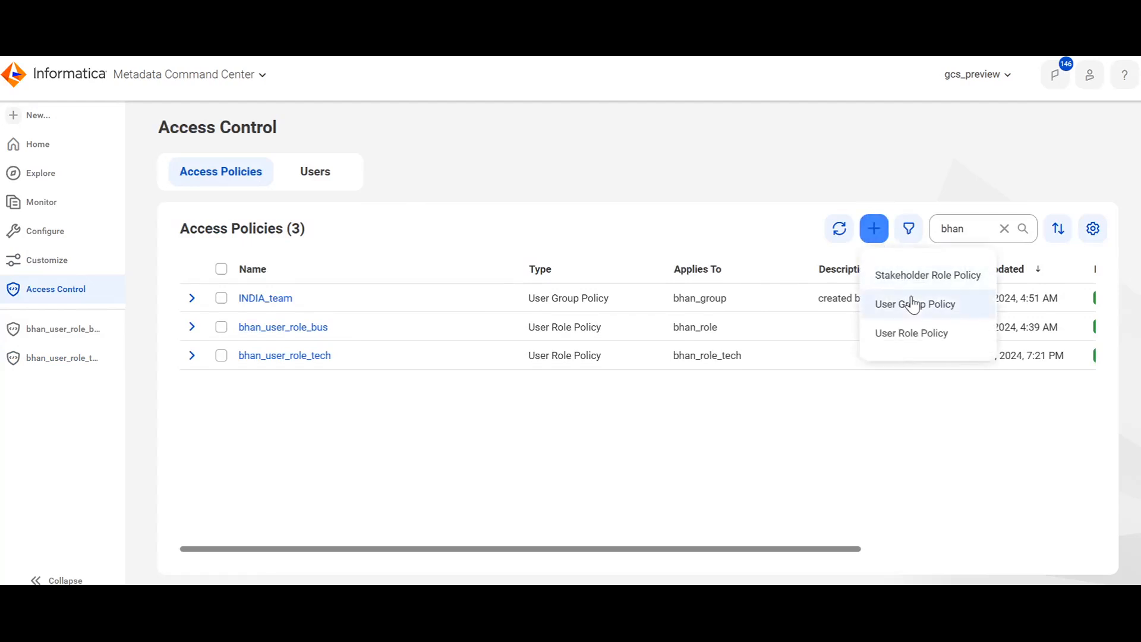
click(913, 303)
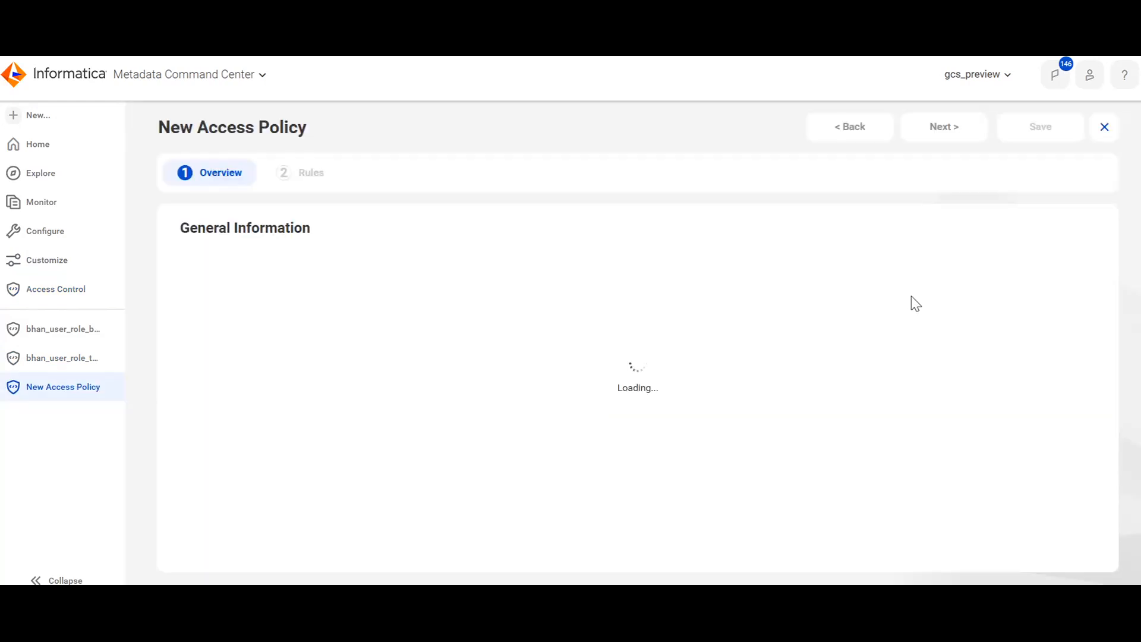
click(416, 273)
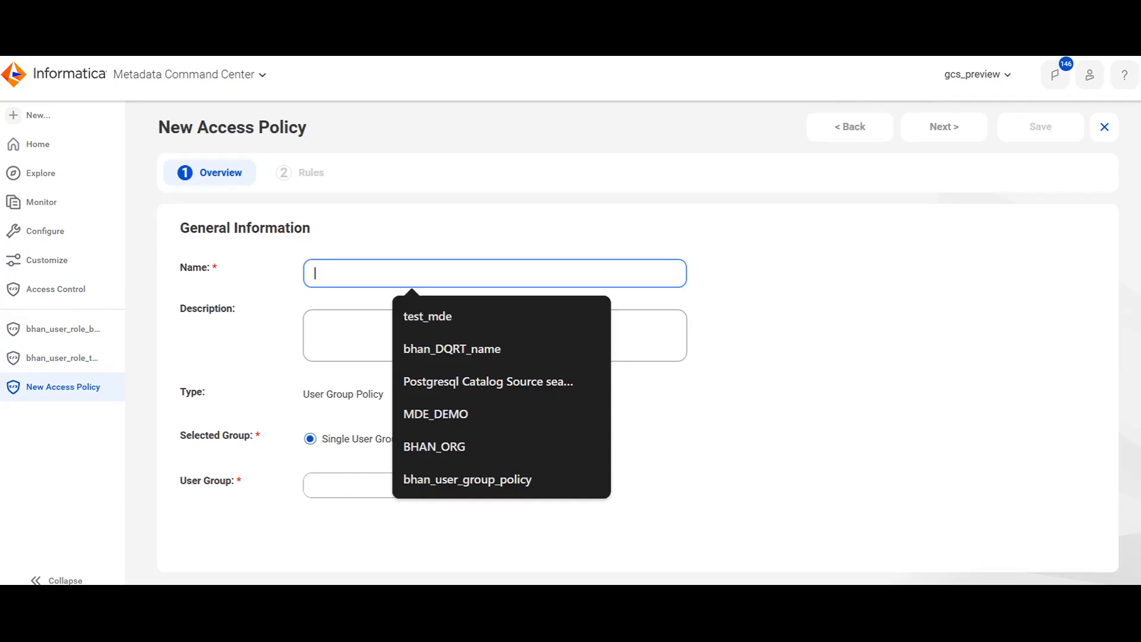
text(test)
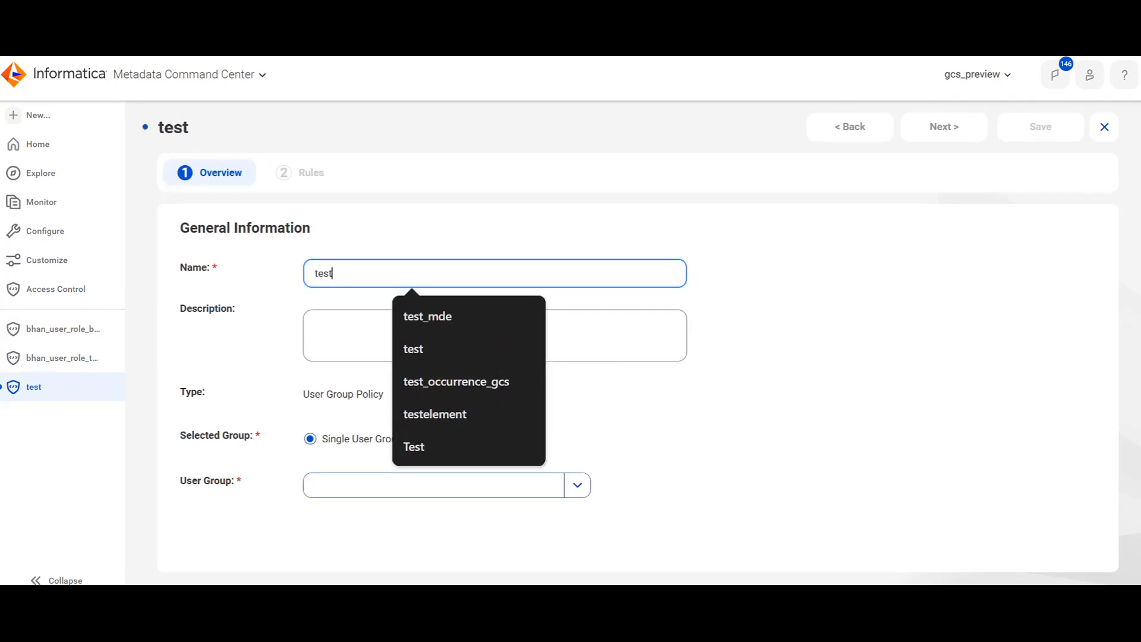
click(359, 484)
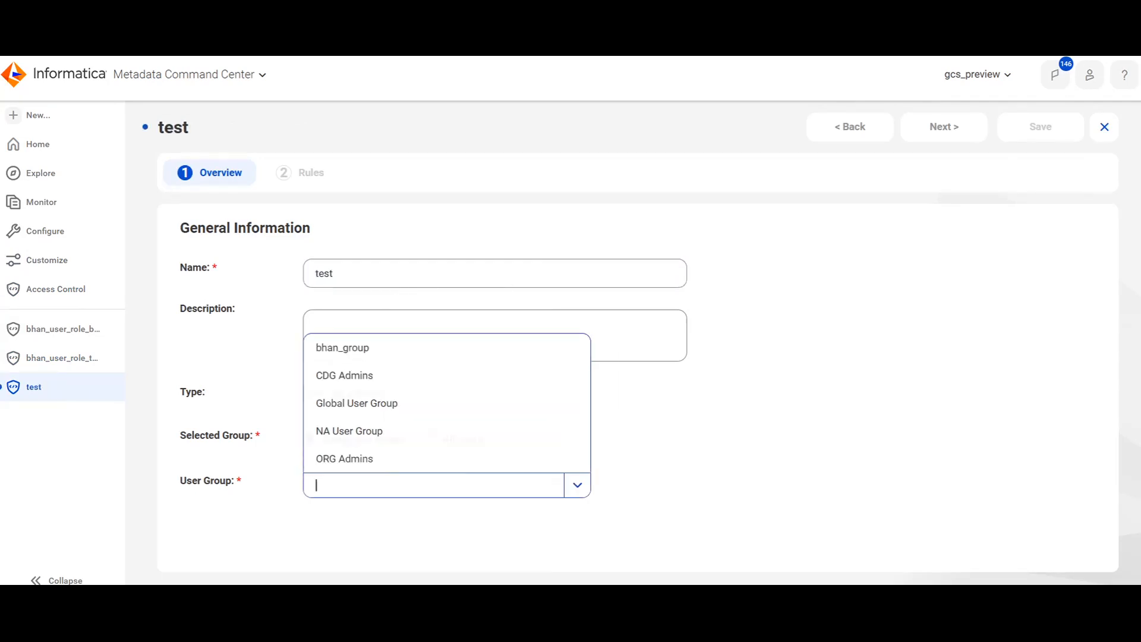
click(377, 355)
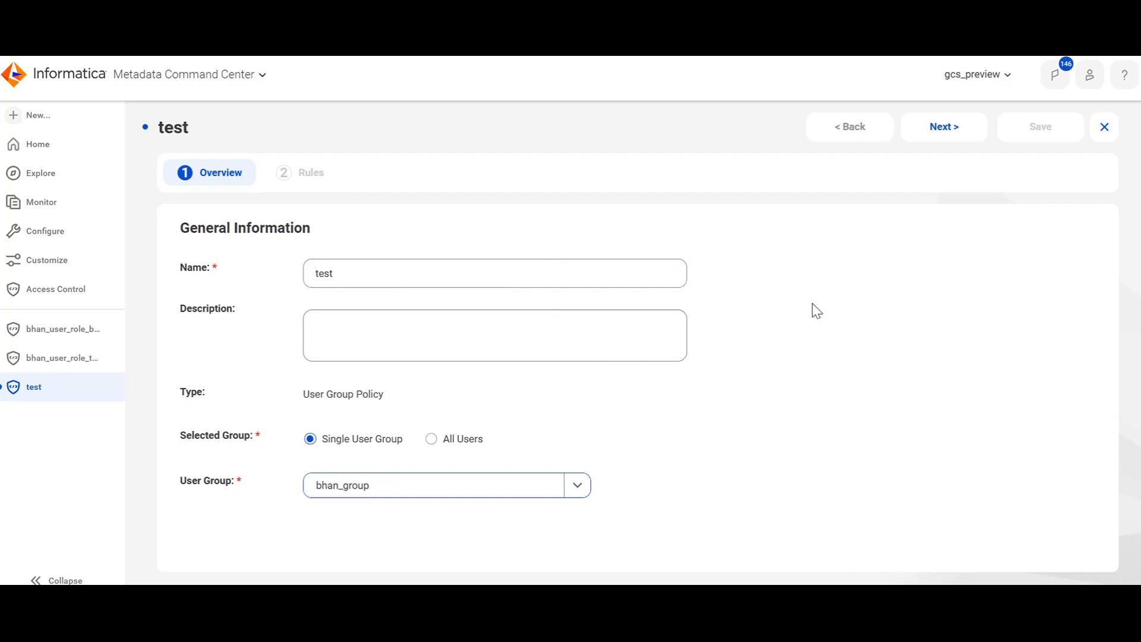
click(944, 134)
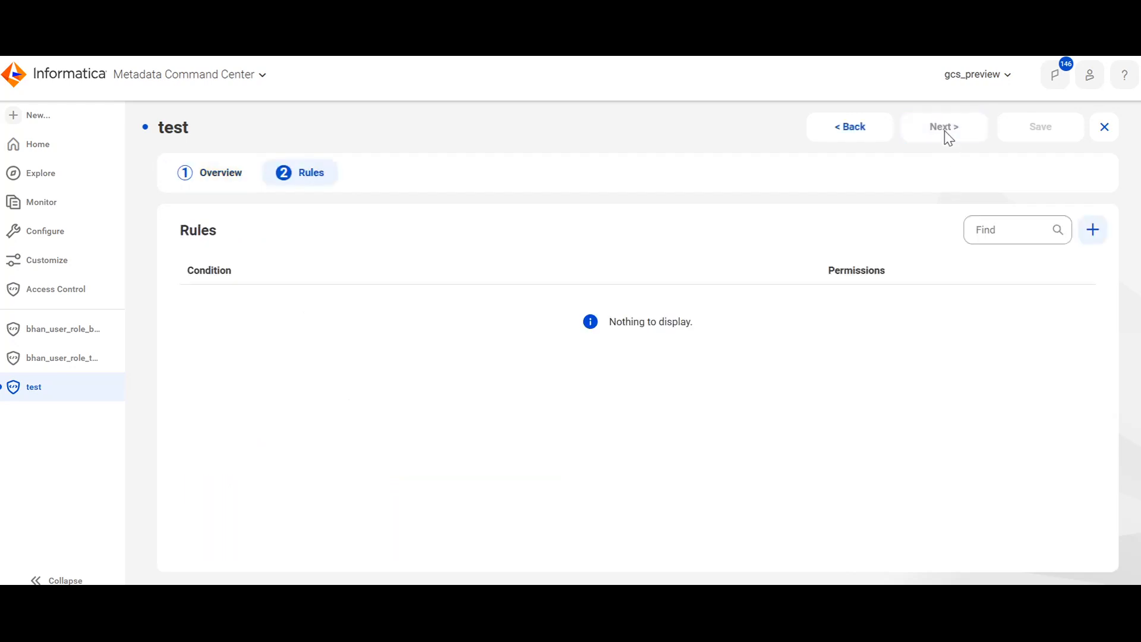
Add a rule with an Asset Type condition, set its Asset Groups operator to Is Null, and check the available permissions.
click(1094, 232)
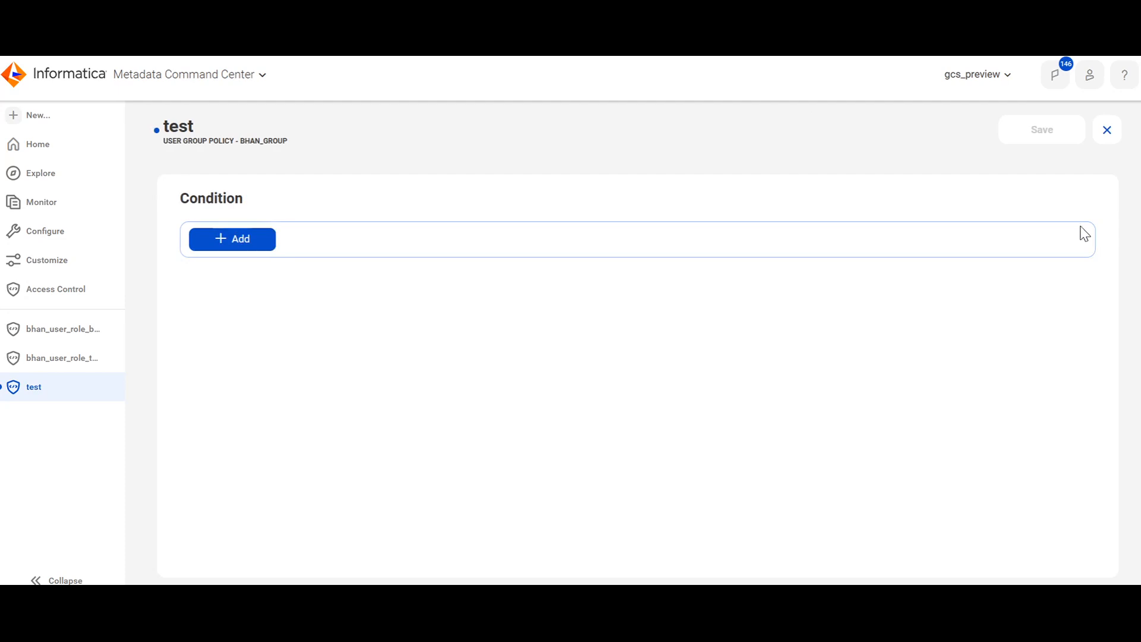
click(241, 246)
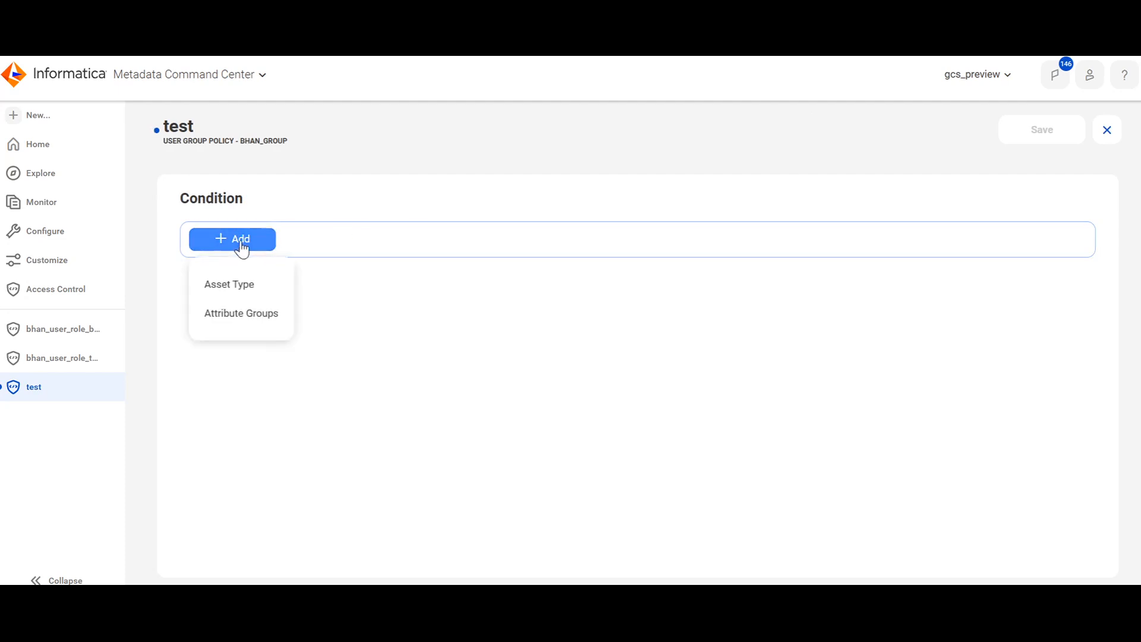
click(245, 284)
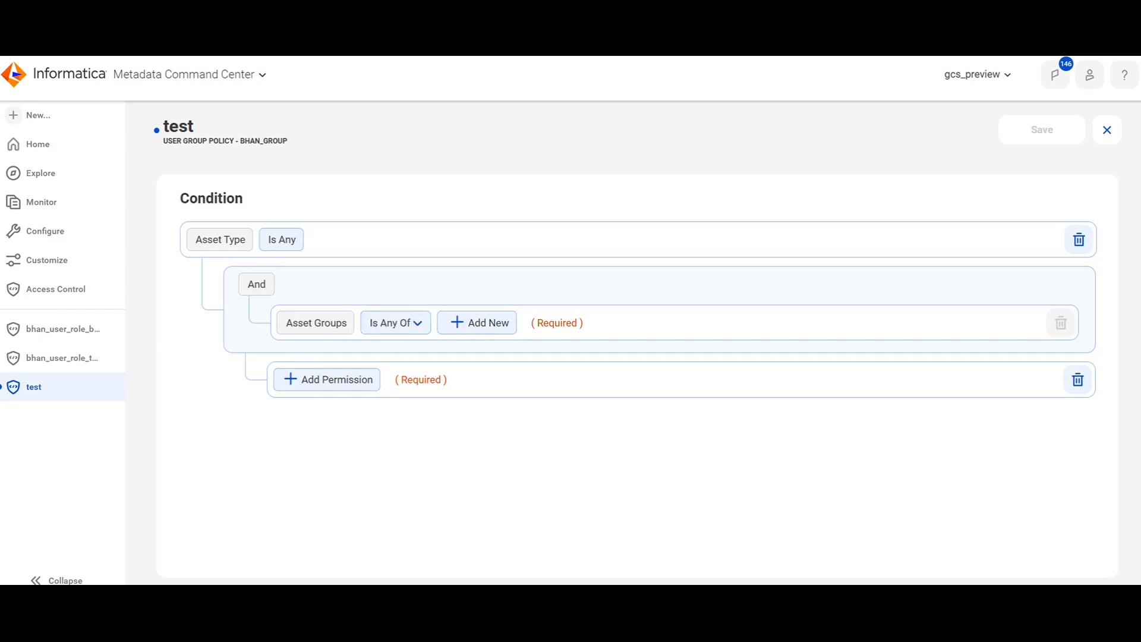
click(410, 328)
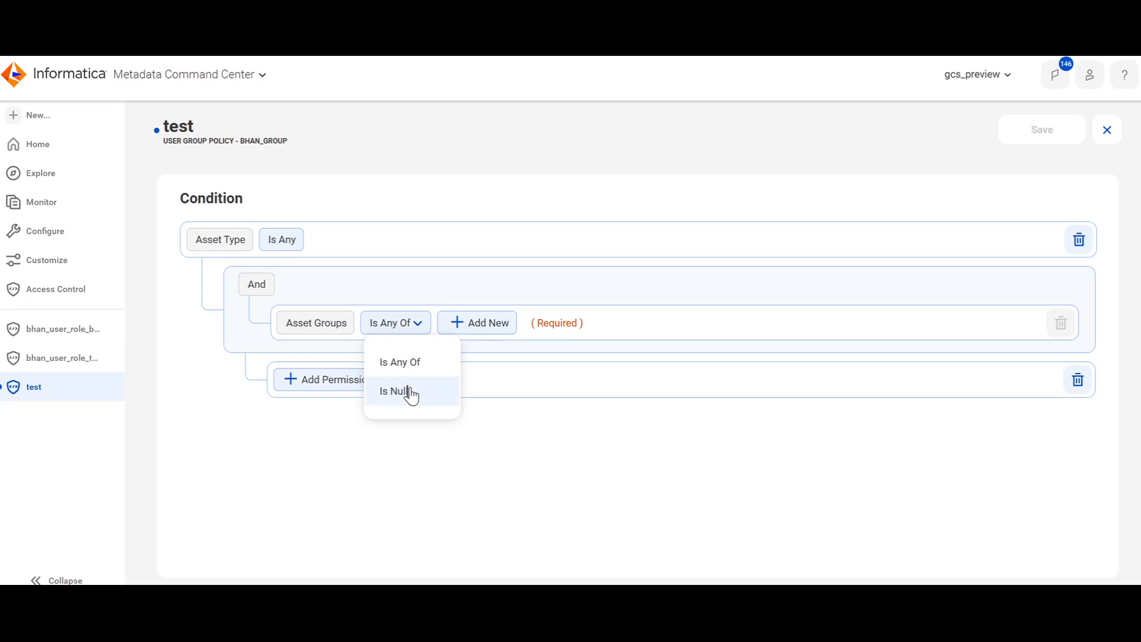
click(410, 391)
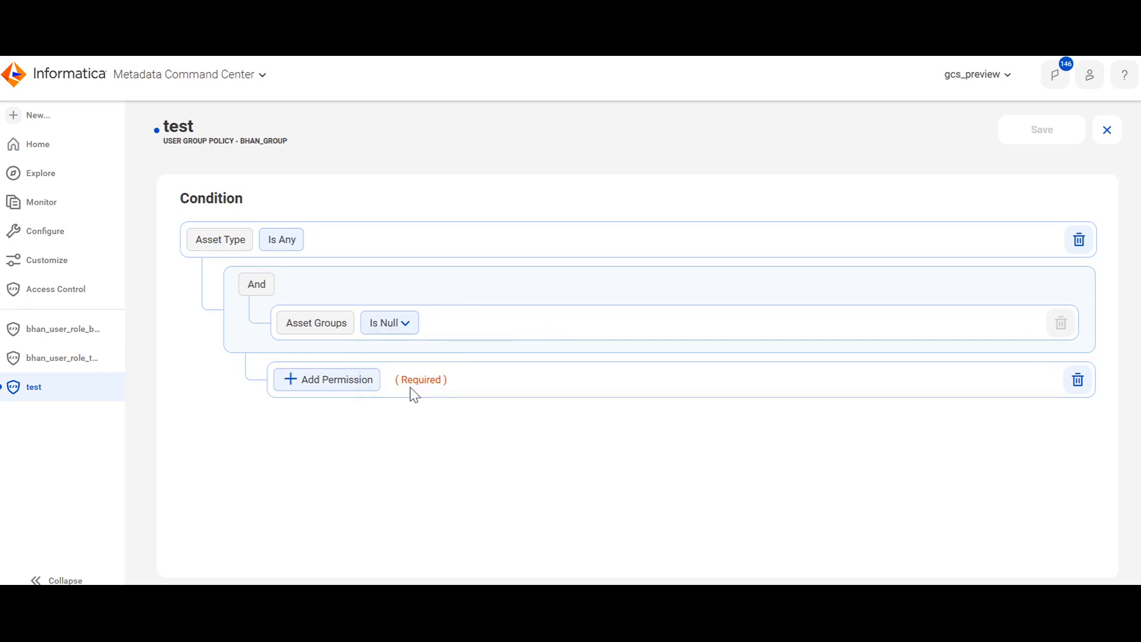
click(368, 383)
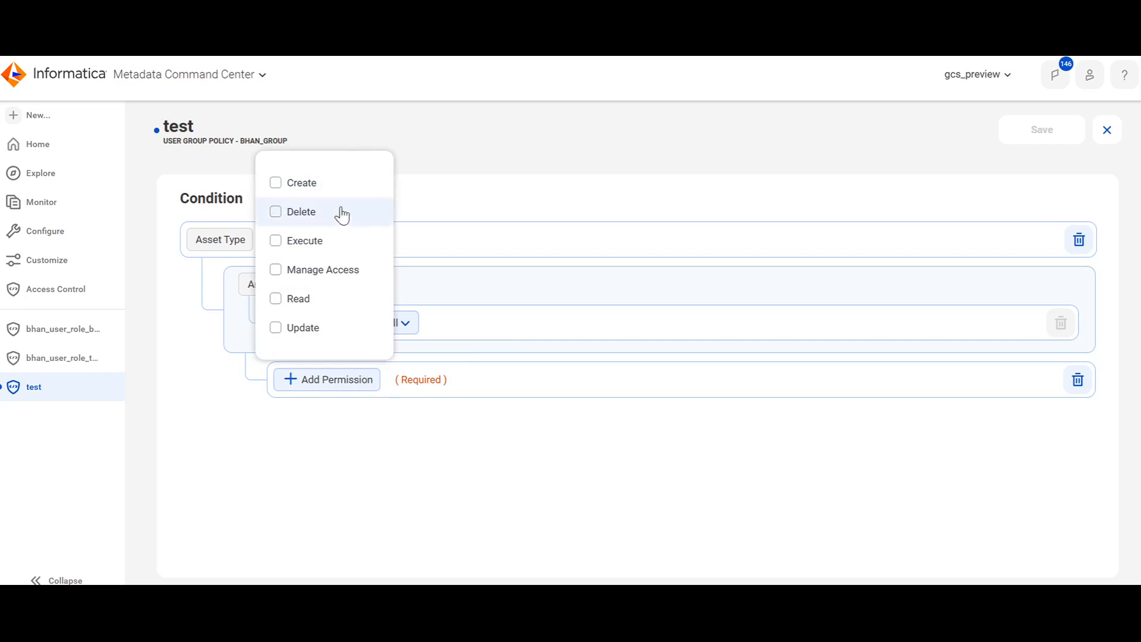
click(508, 194)
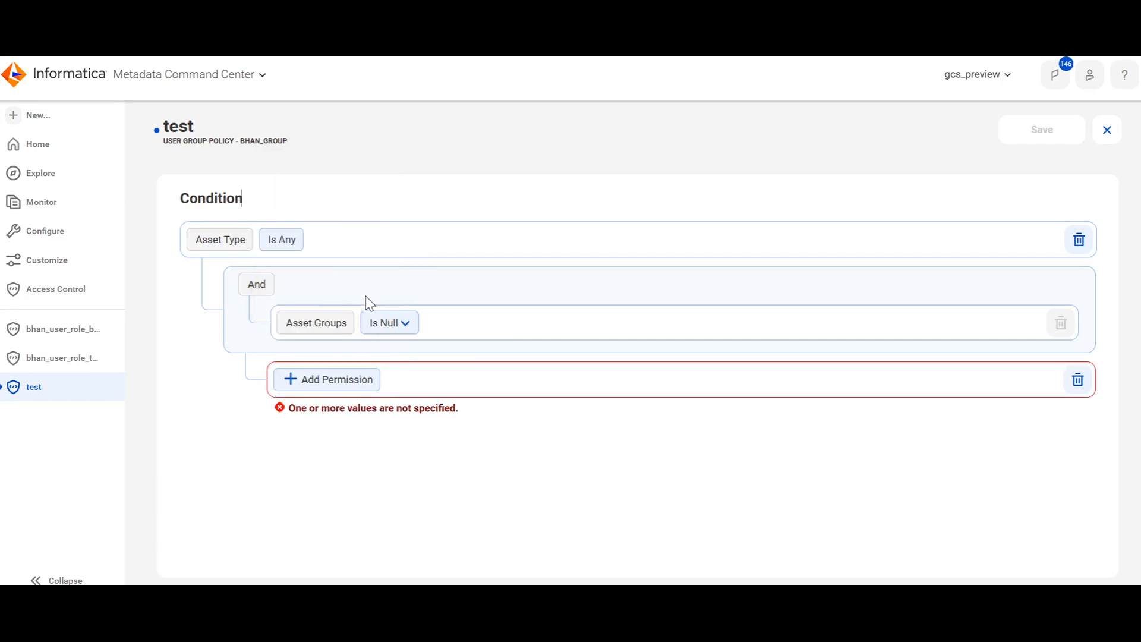
Start a new asset group from the asset group customization and name it test_group.
click(57, 268)
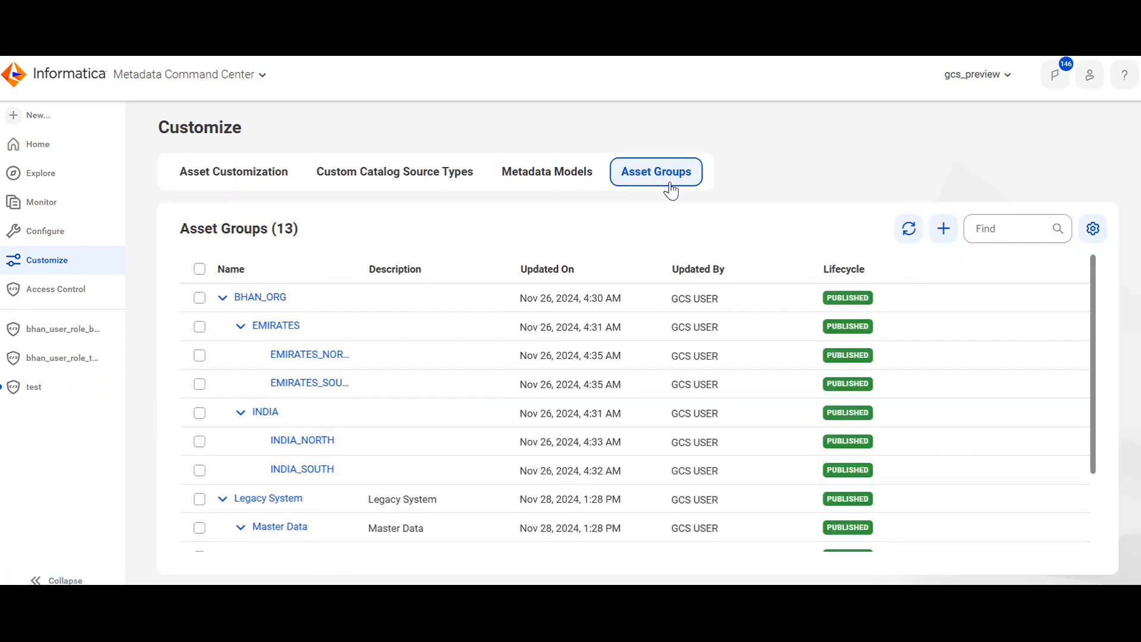
click(939, 240)
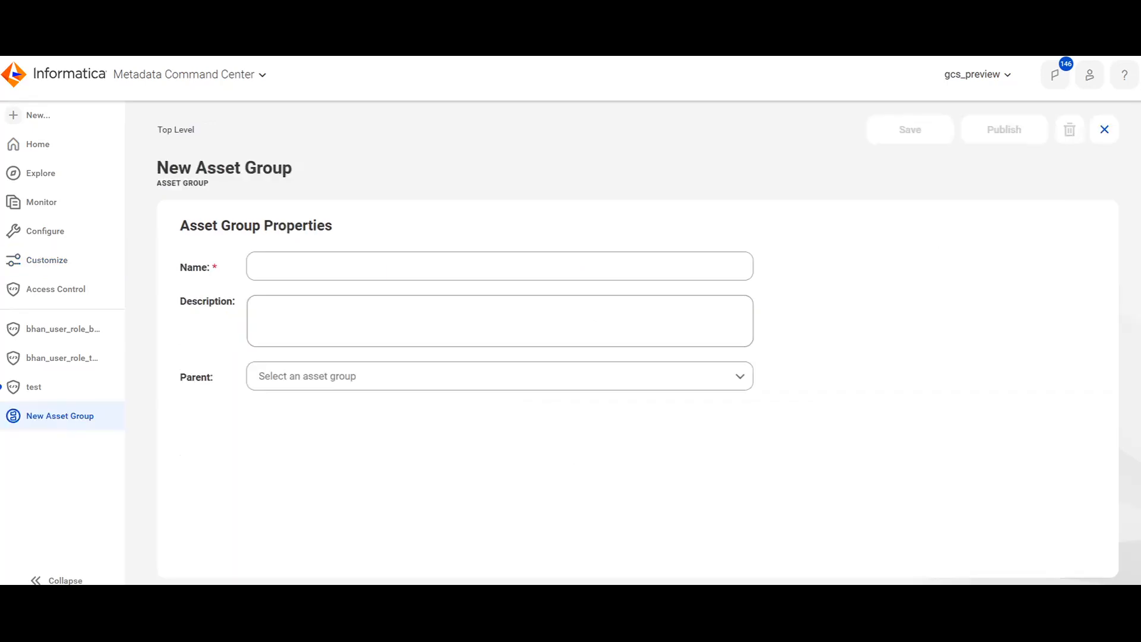
click(356, 265)
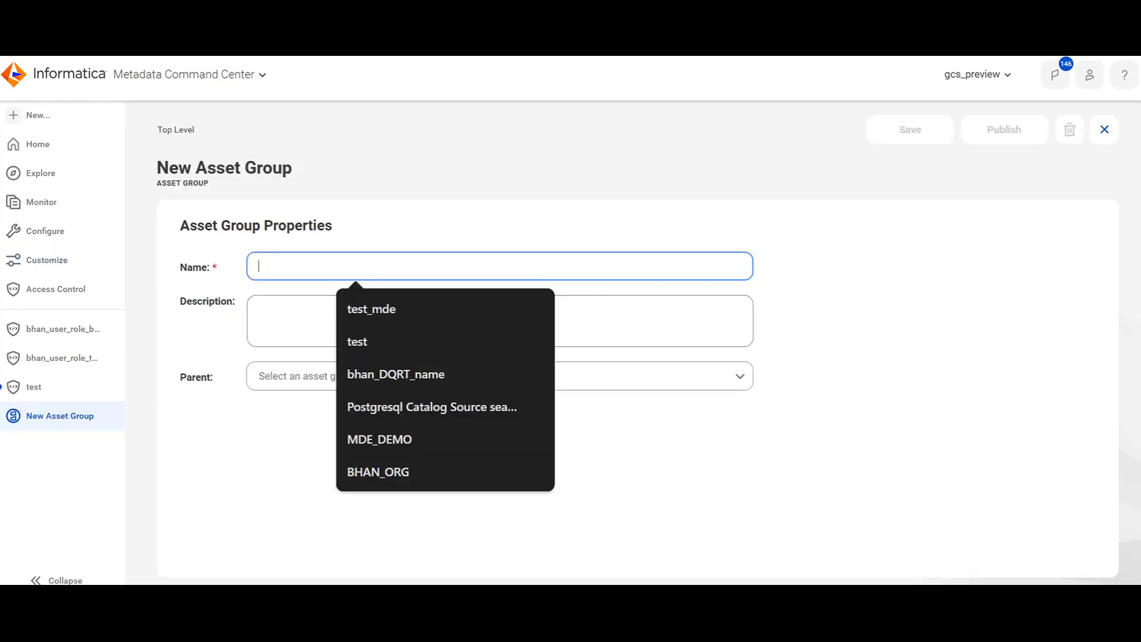
text(test_group)
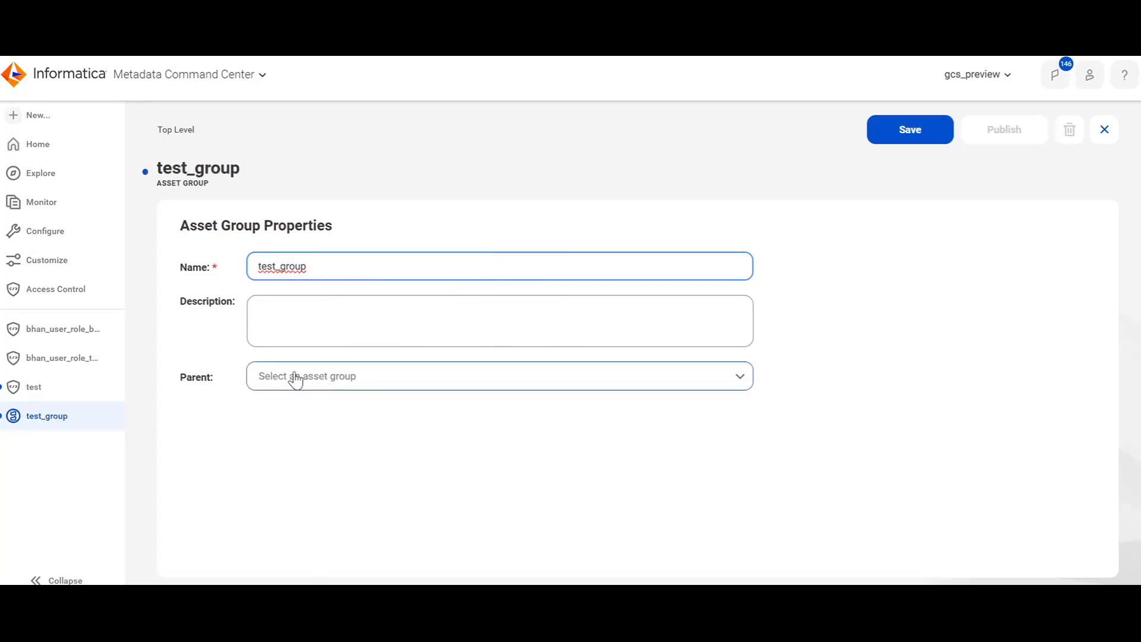
Examine the parent choices for test_group and the existing asset group hierarchy without choosing a parent.
click(340, 383)
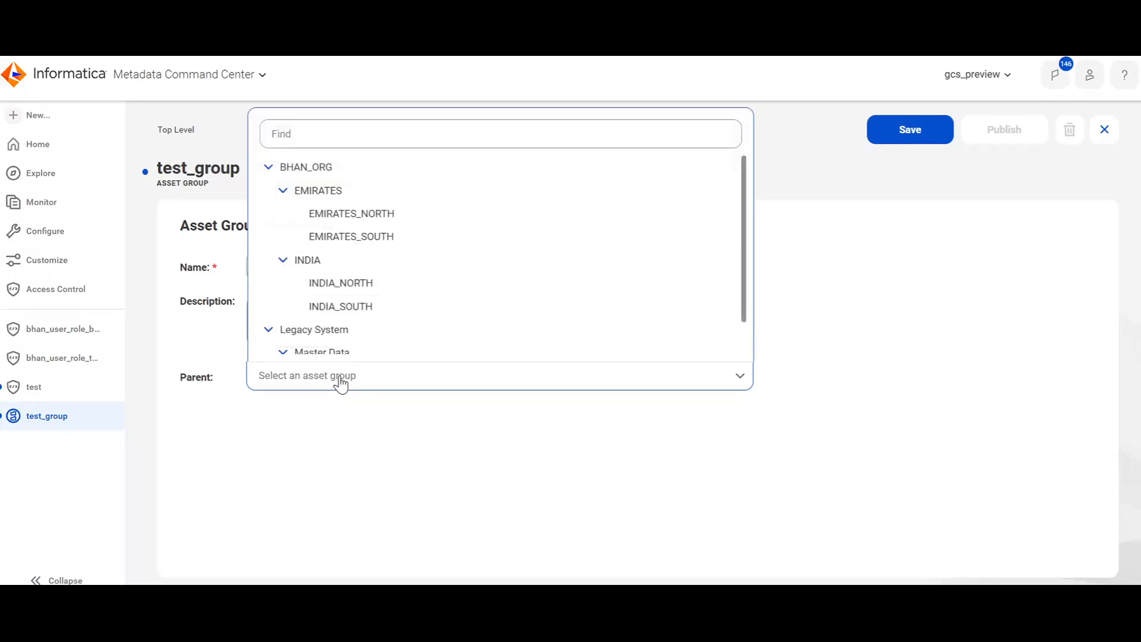
click(221, 433)
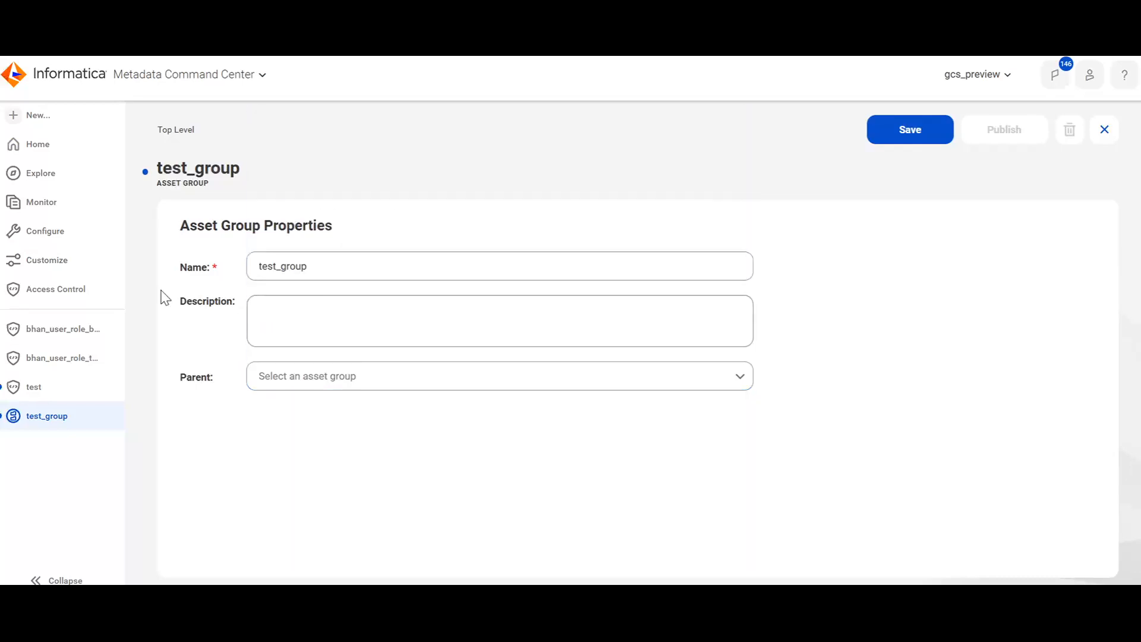
click(350, 379)
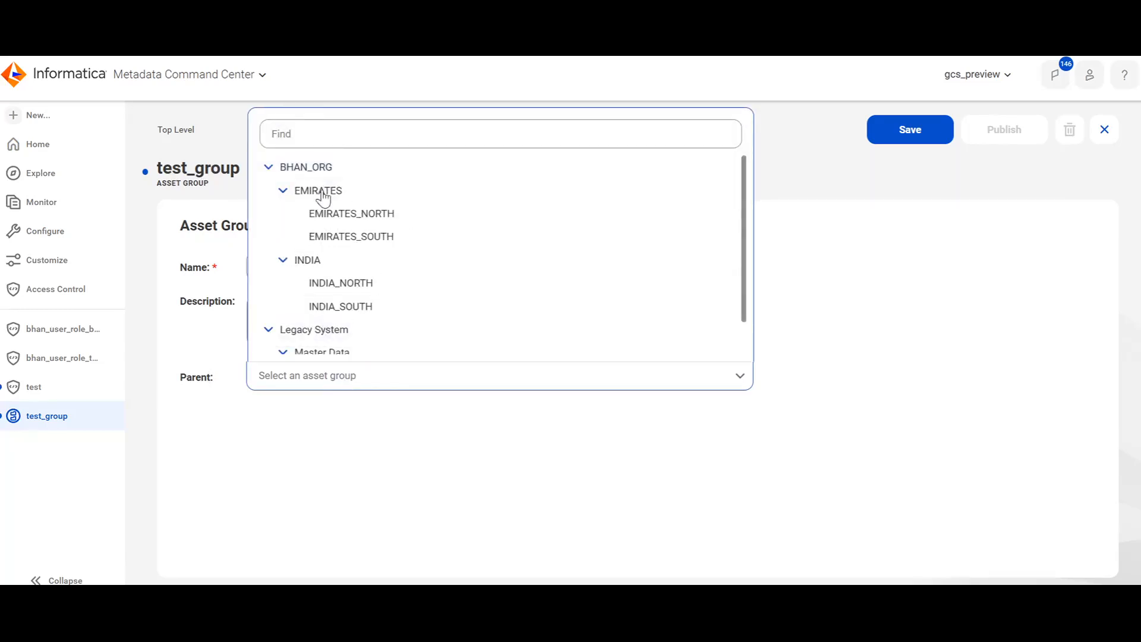
click(212, 226)
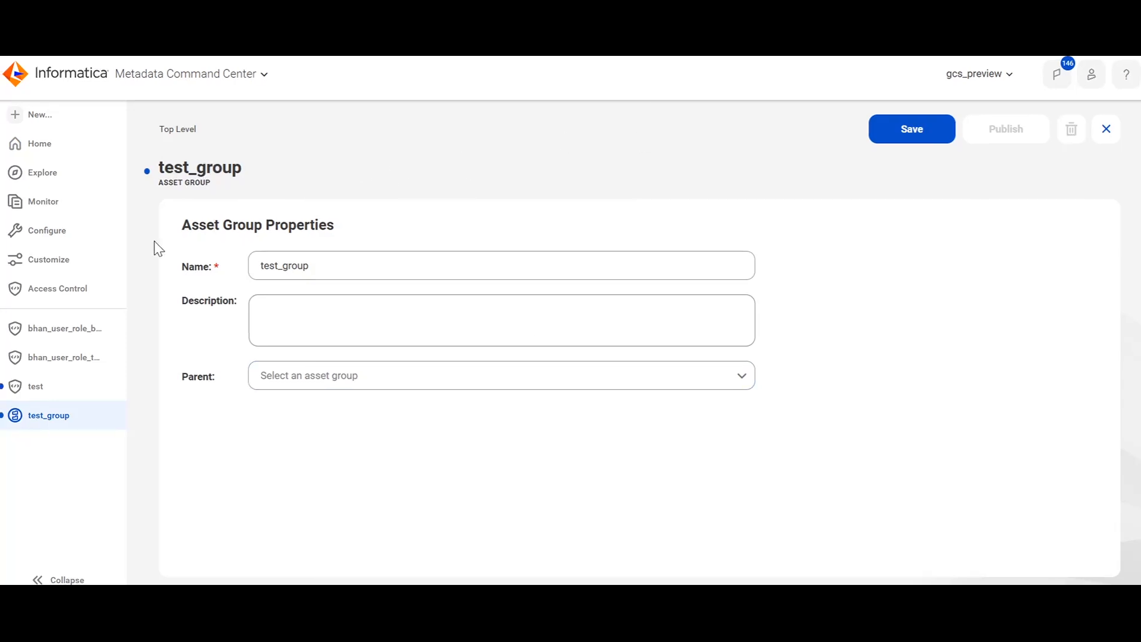
click(67, 261)
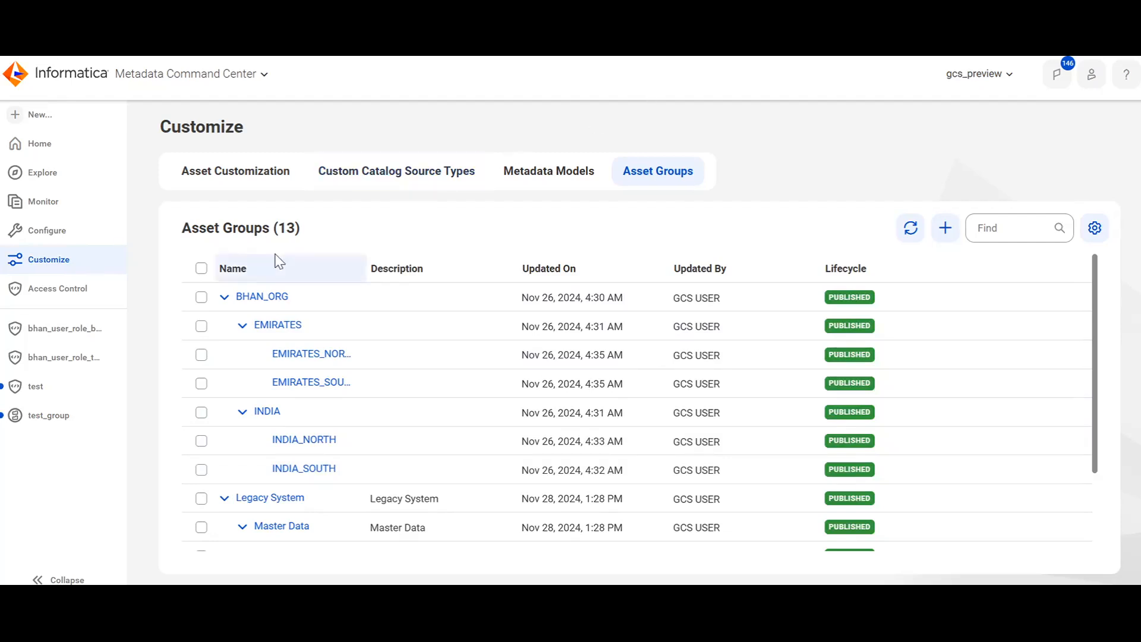
Open the INDIA_team access policy and create a draft of it.
click(71, 302)
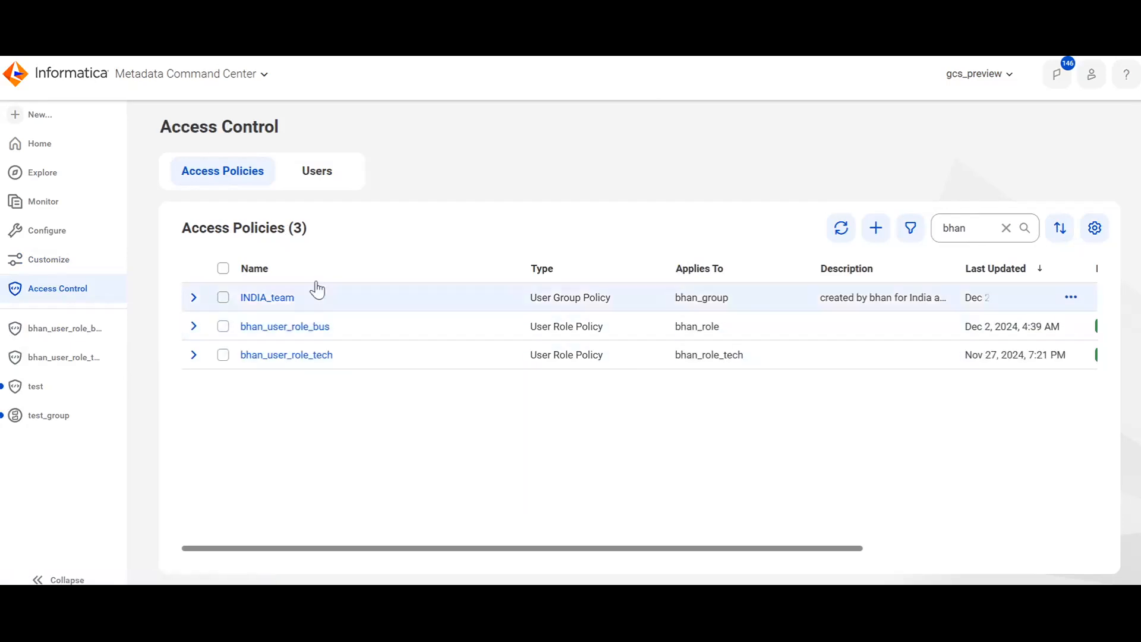
click(268, 299)
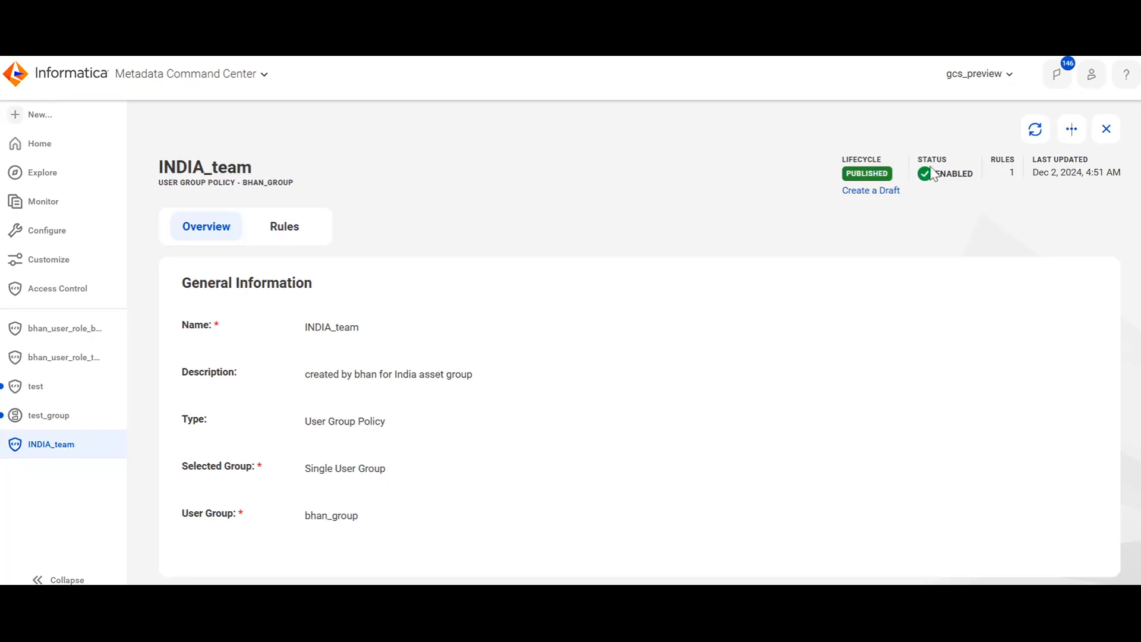
click(882, 191)
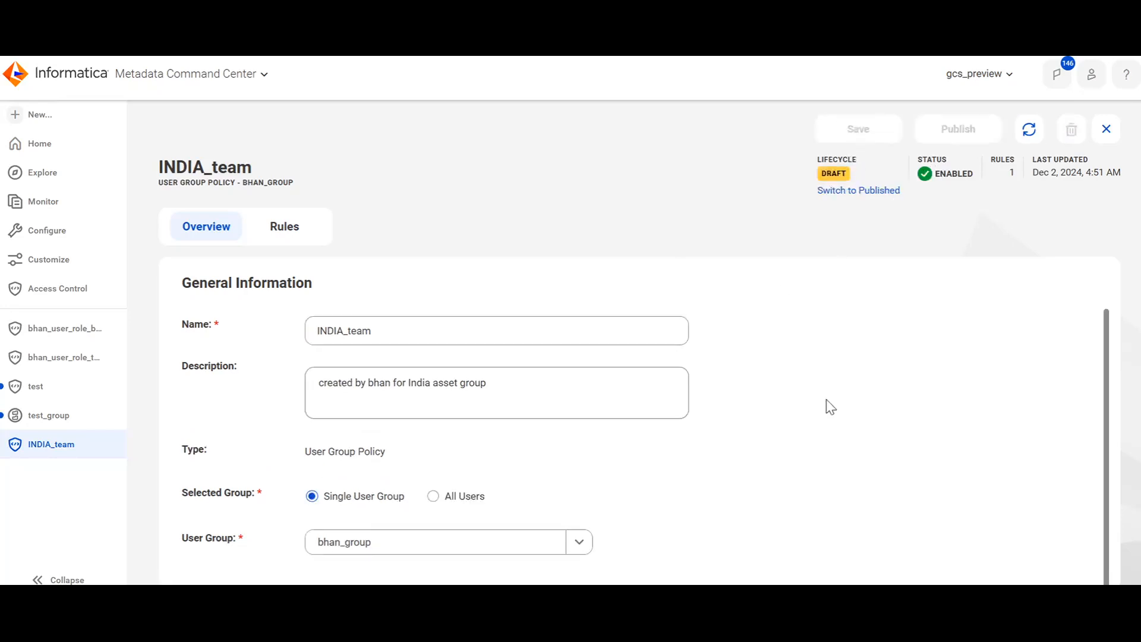
Open the INDIA_team draft's Asset Groups Is INDIA rule for editing and save it with its conditions and permissions as they are.
scroll(816, 440, down, 1)
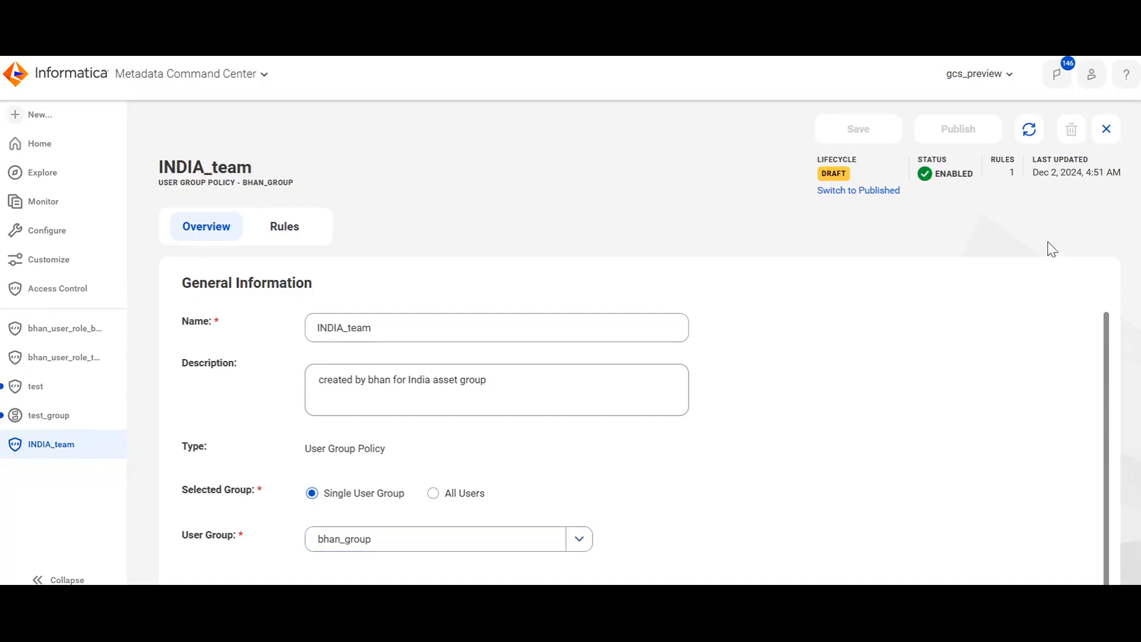
click(293, 233)
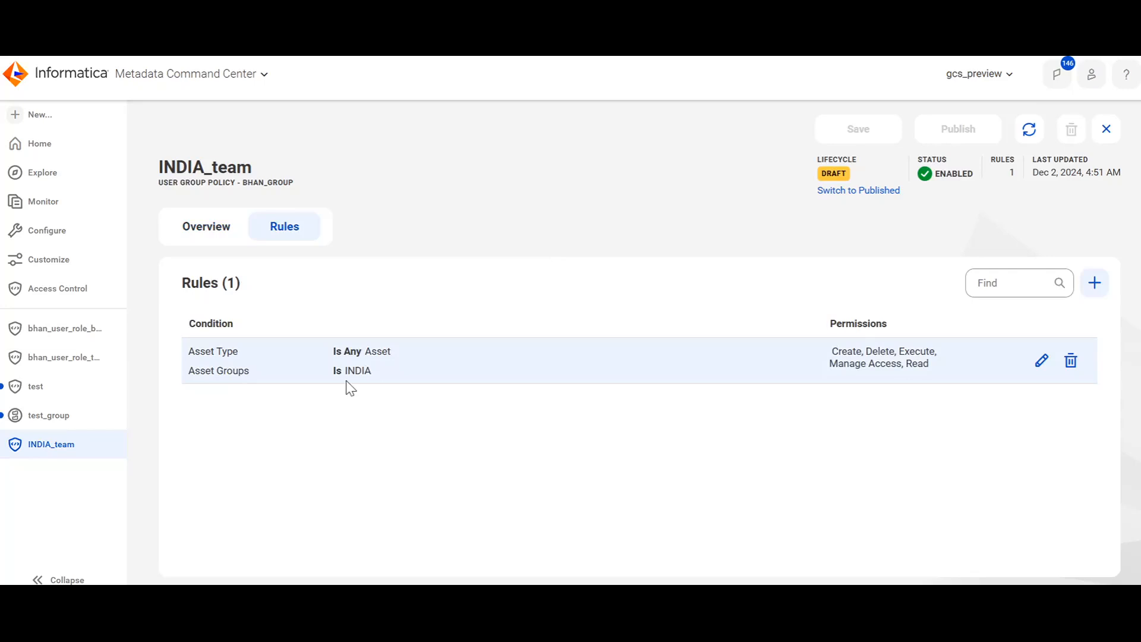
click(1040, 363)
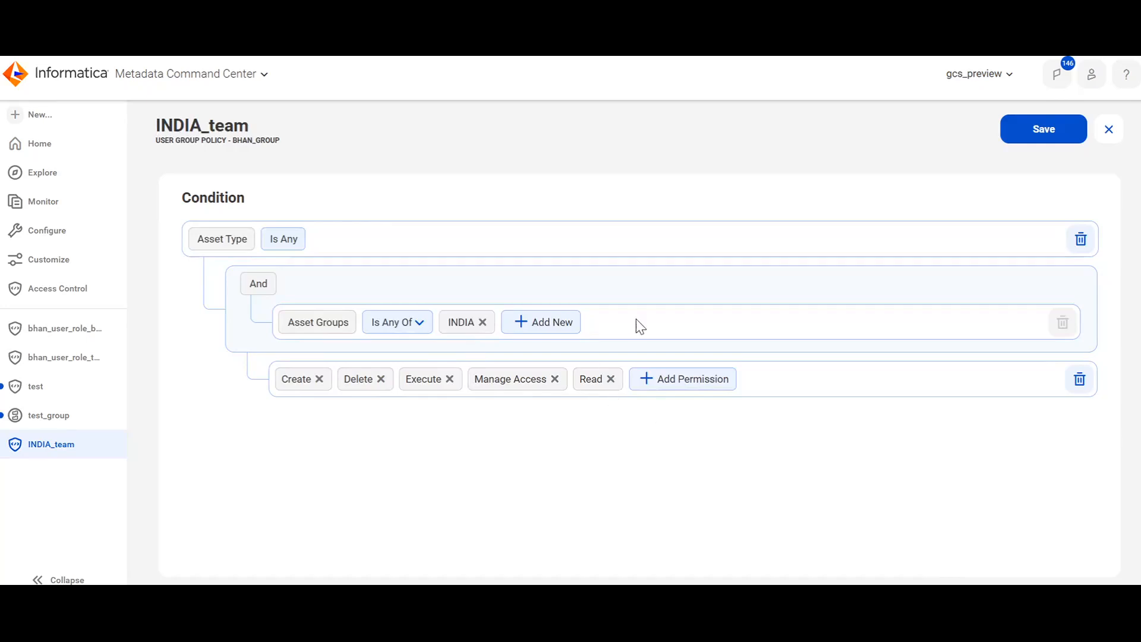
click(1034, 137)
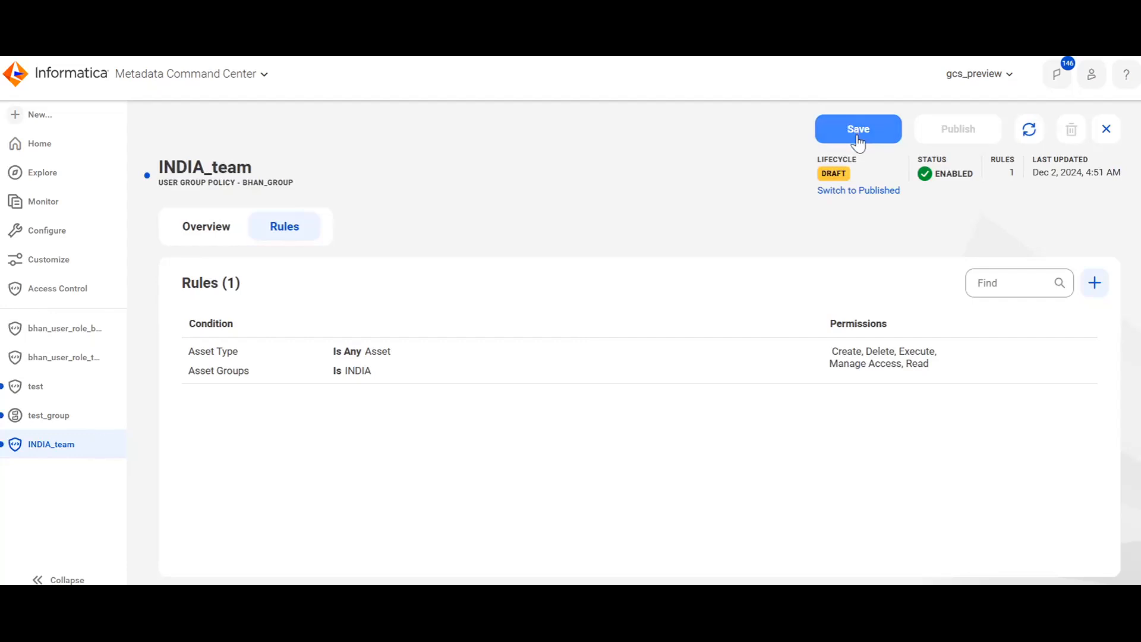
Save the INDIA_team draft, publish it, and return to the policy from its publish job.
click(858, 132)
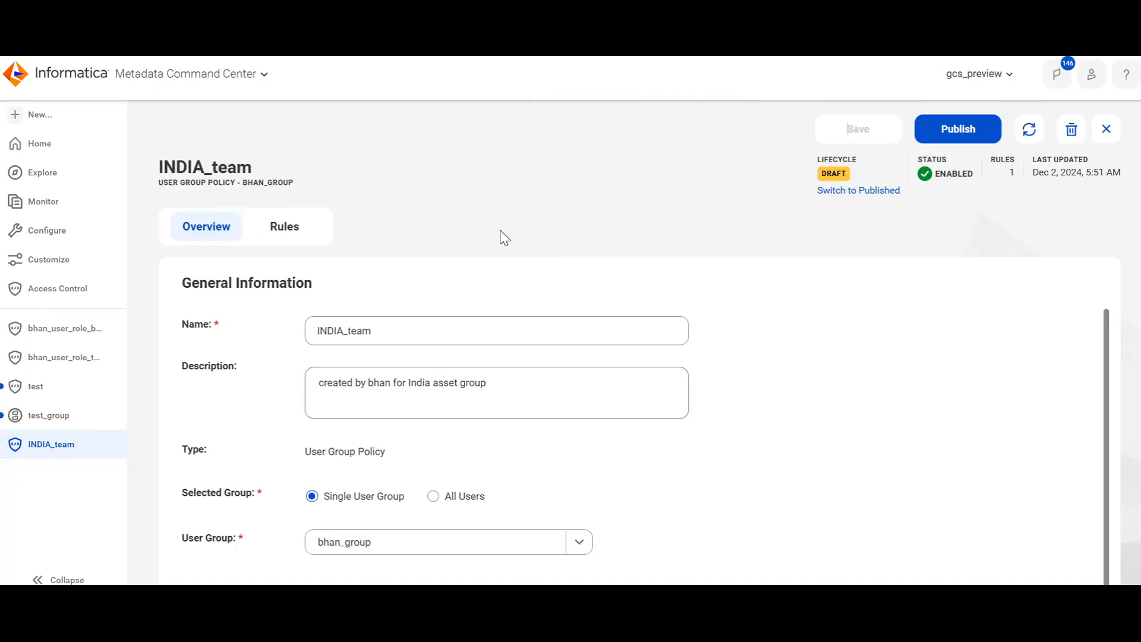
click(974, 140)
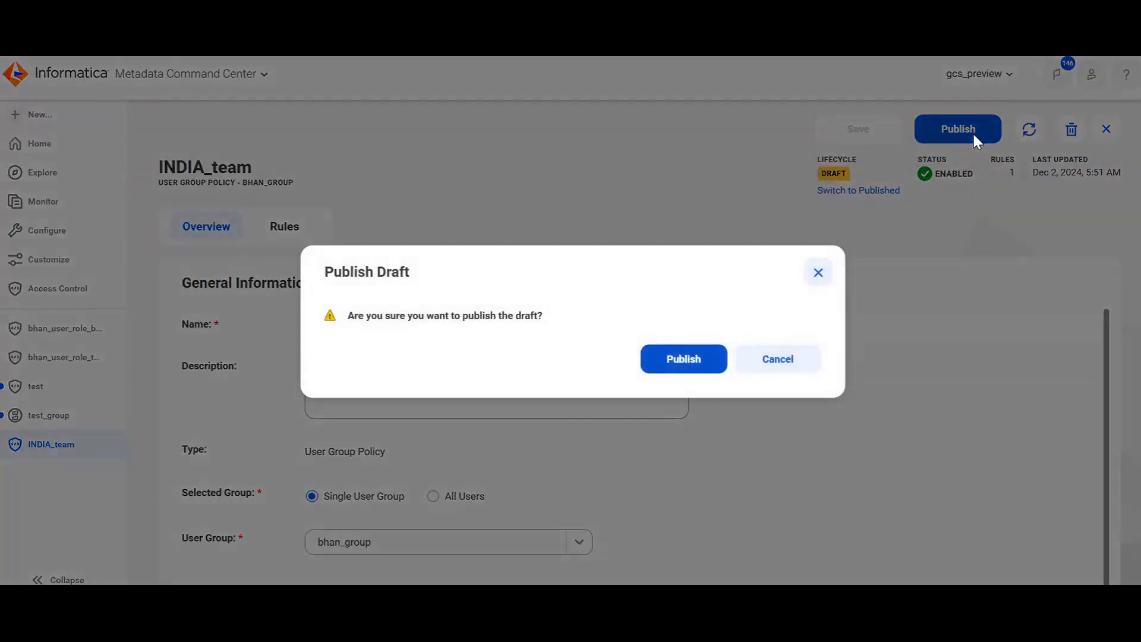
click(698, 362)
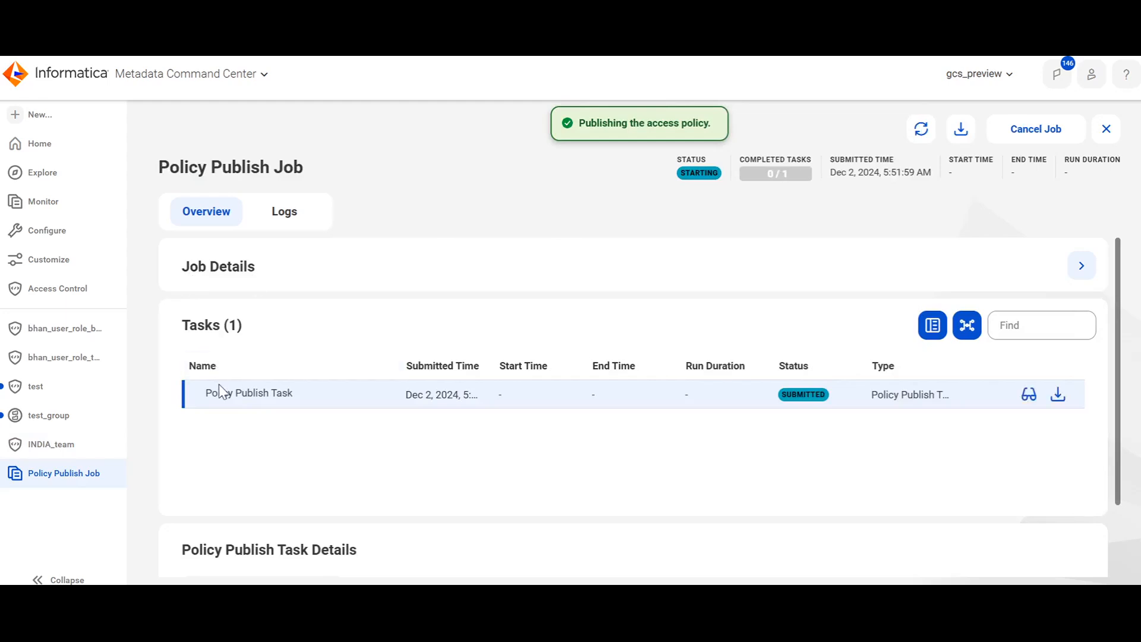
click(51, 450)
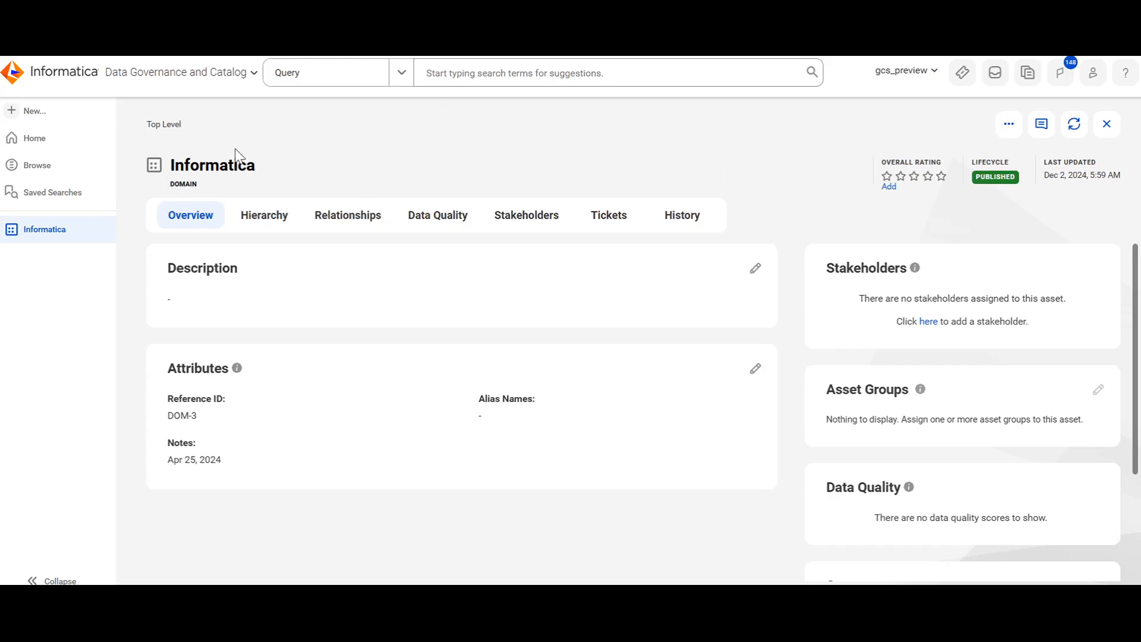
In Data Governance and Catalog, examine the Informatica domain's hierarchy, including the business terms under the India and UAE subdomains.
click(265, 220)
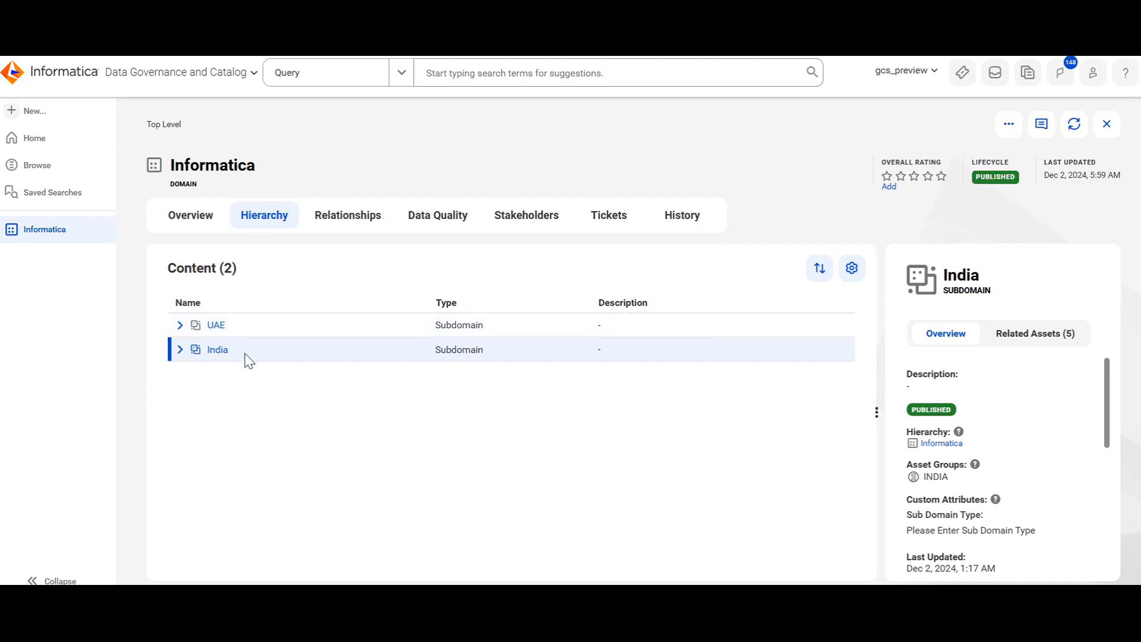
click(180, 350)
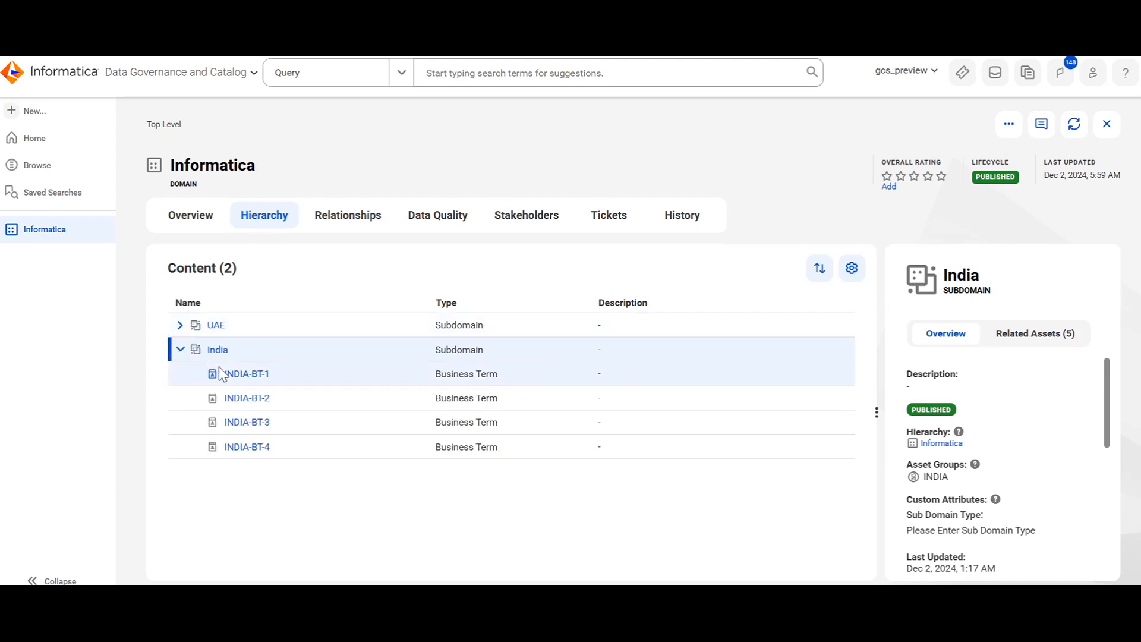
click(181, 327)
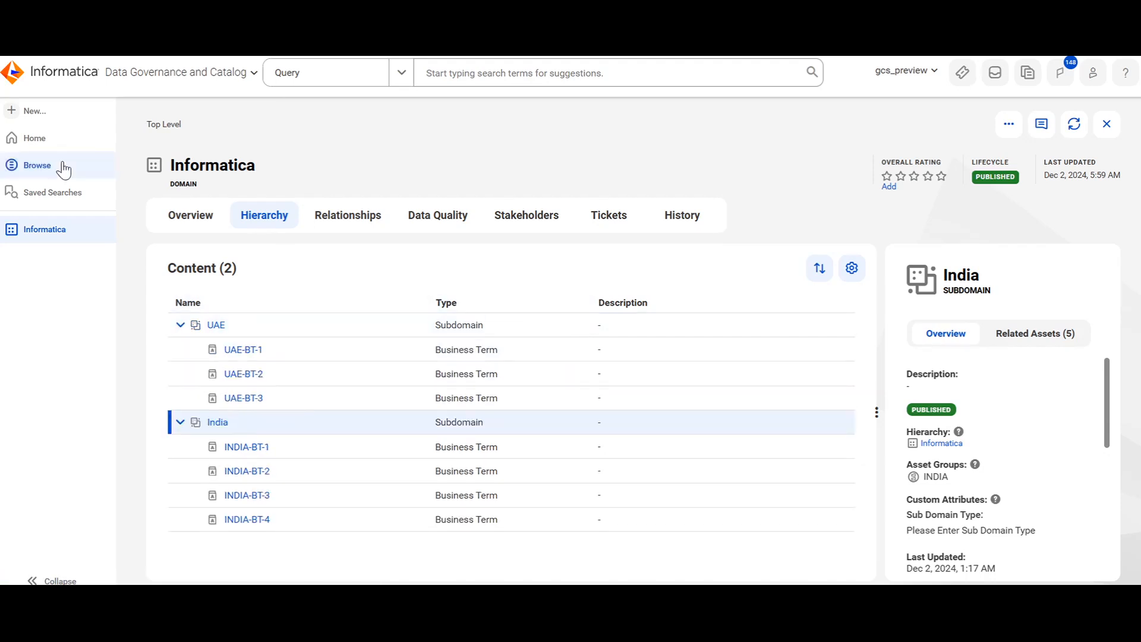
Assign the BHAN_ORG asset group to the Informatica domain.
click(182, 214)
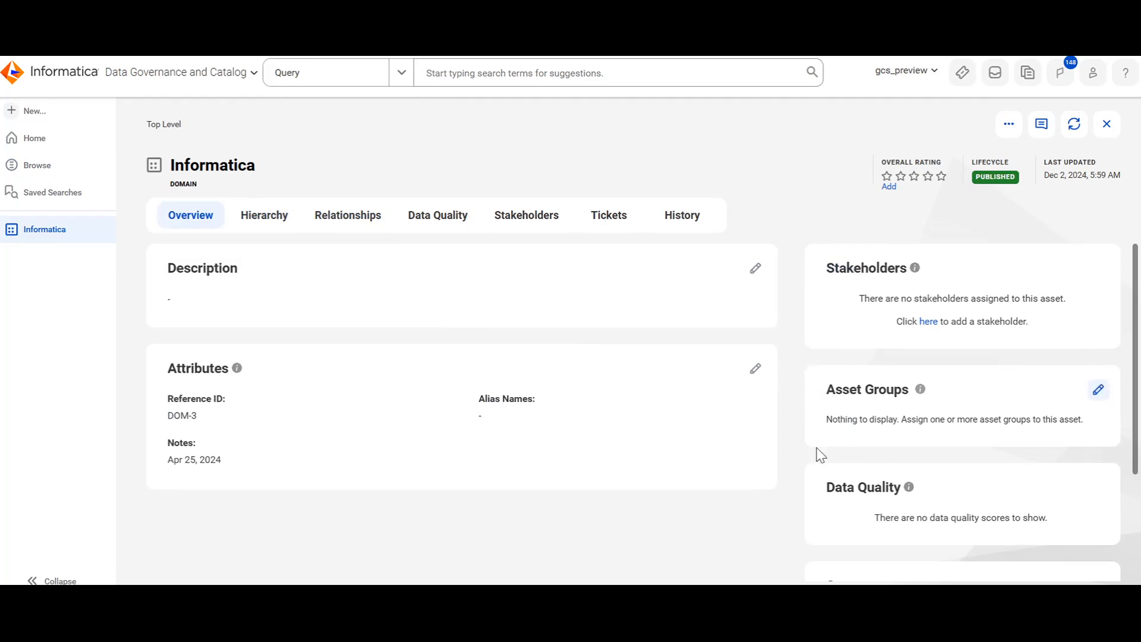
click(1099, 392)
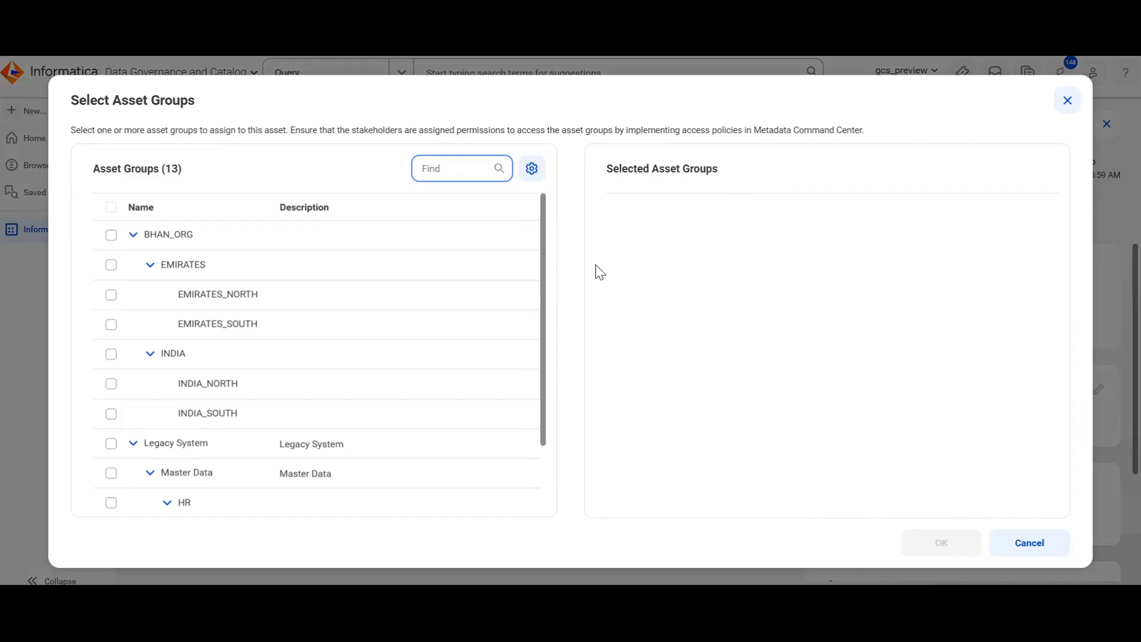
click(112, 237)
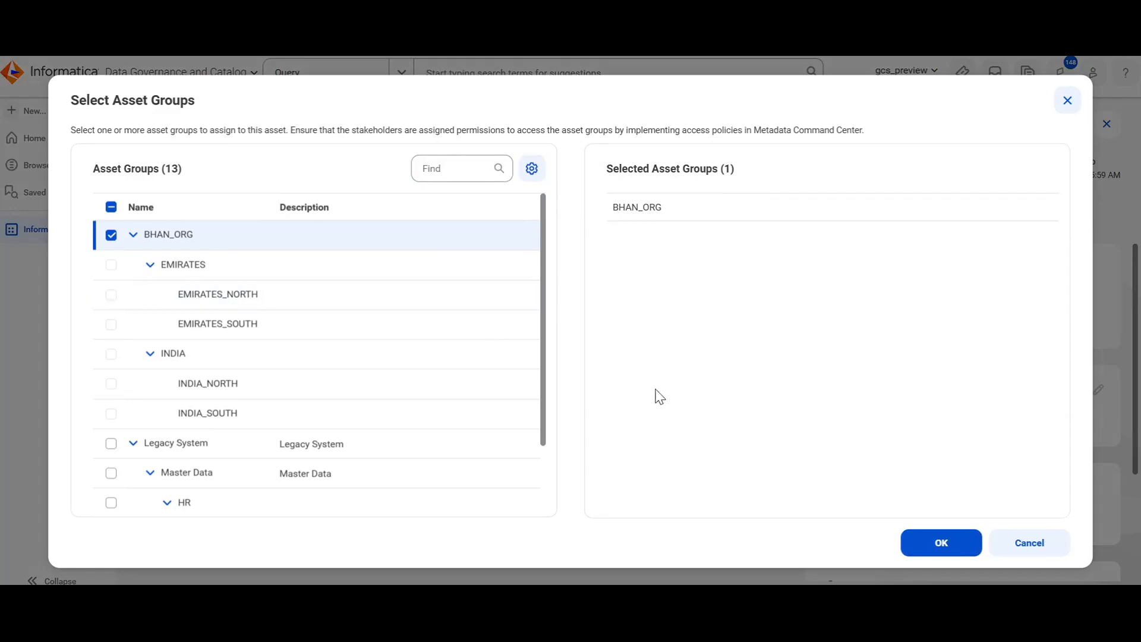
click(941, 543)
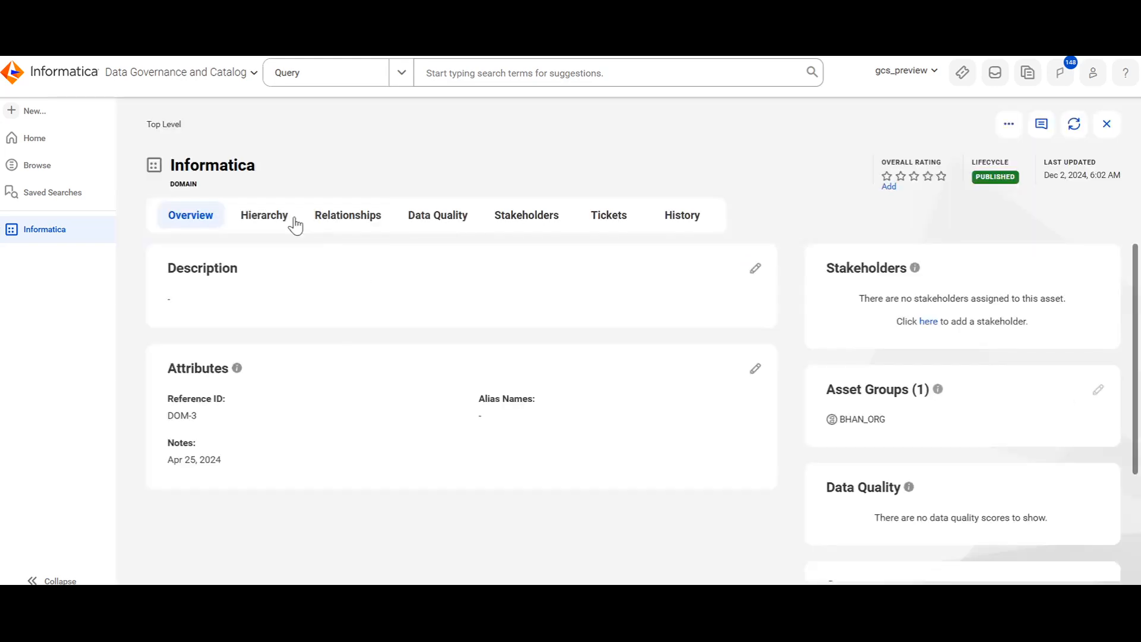
Check which asset group the India subdomain has in the Informatica domain's hierarchy, and go back to the domain's overview.
click(260, 221)
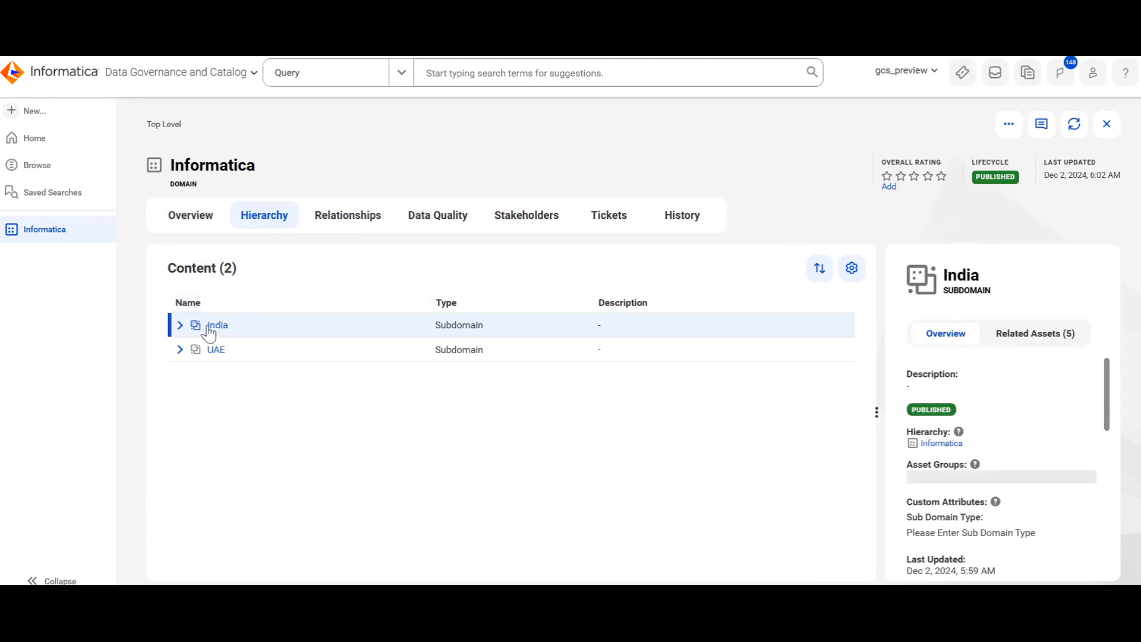
click(181, 326)
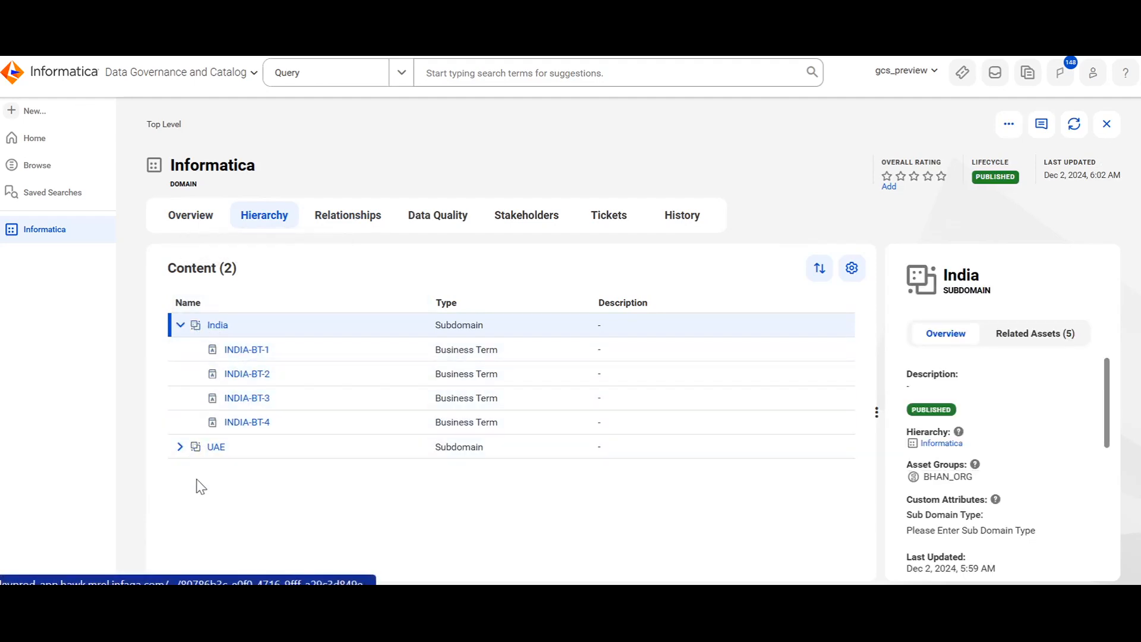
click(171, 215)
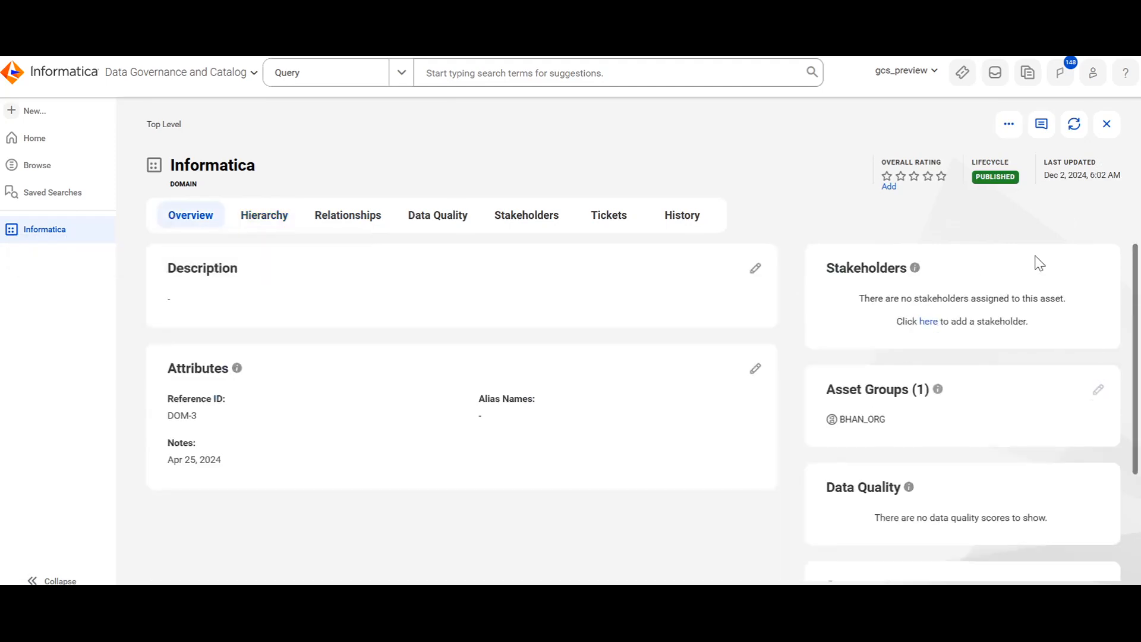
Open the India subdomain from the Informatica hierarchy and replace its BHAN_ORG asset group with INDIA.
click(286, 218)
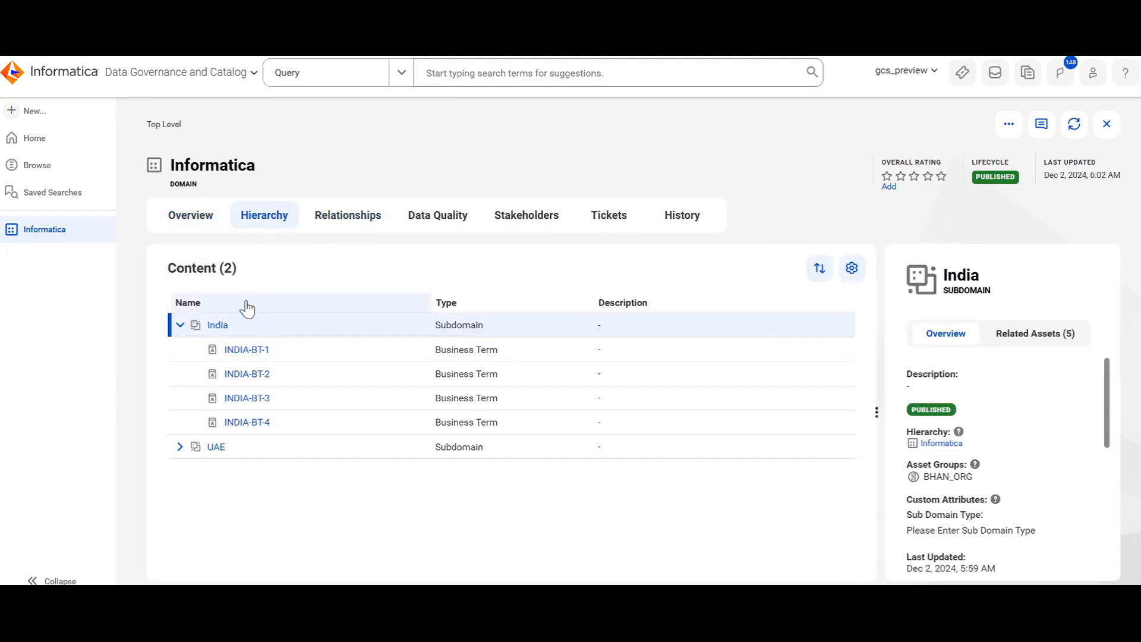
click(224, 327)
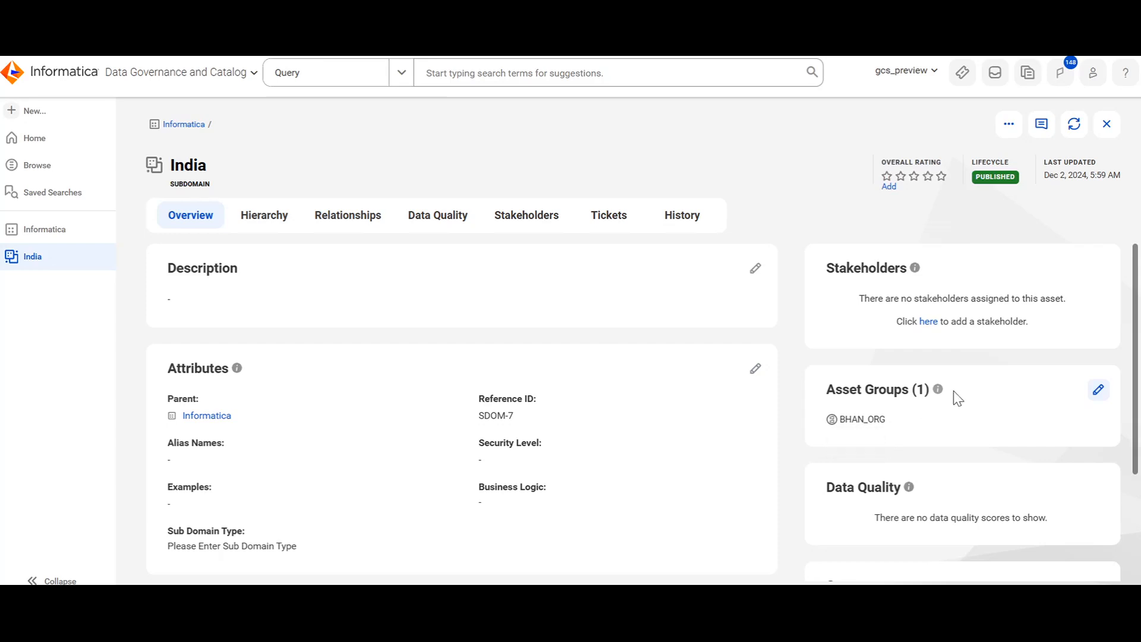
click(1098, 390)
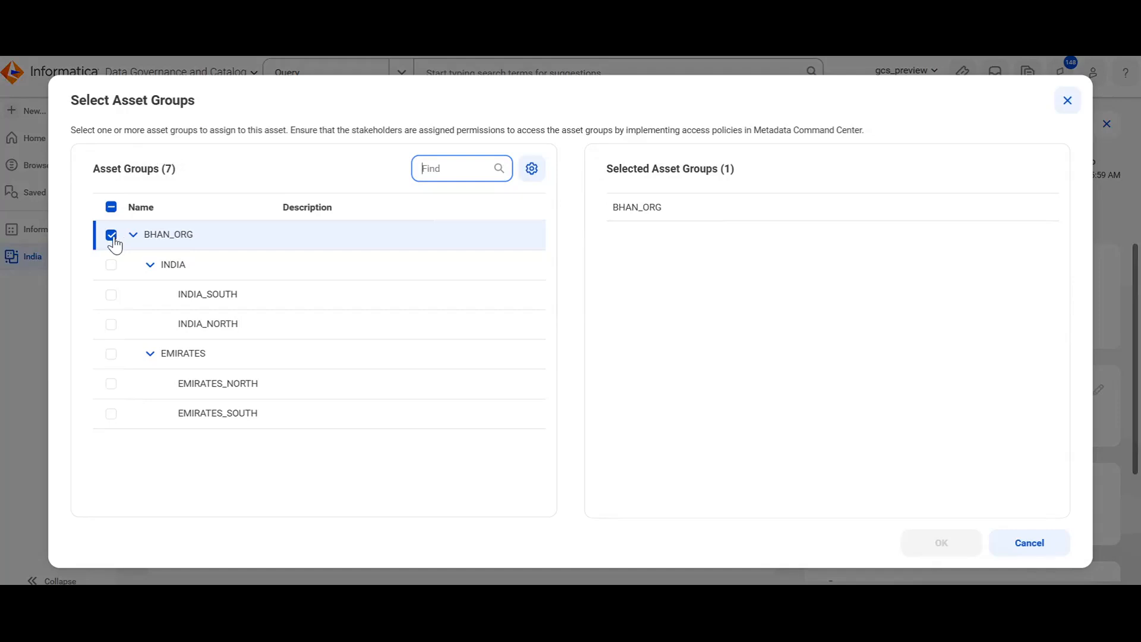
click(112, 236)
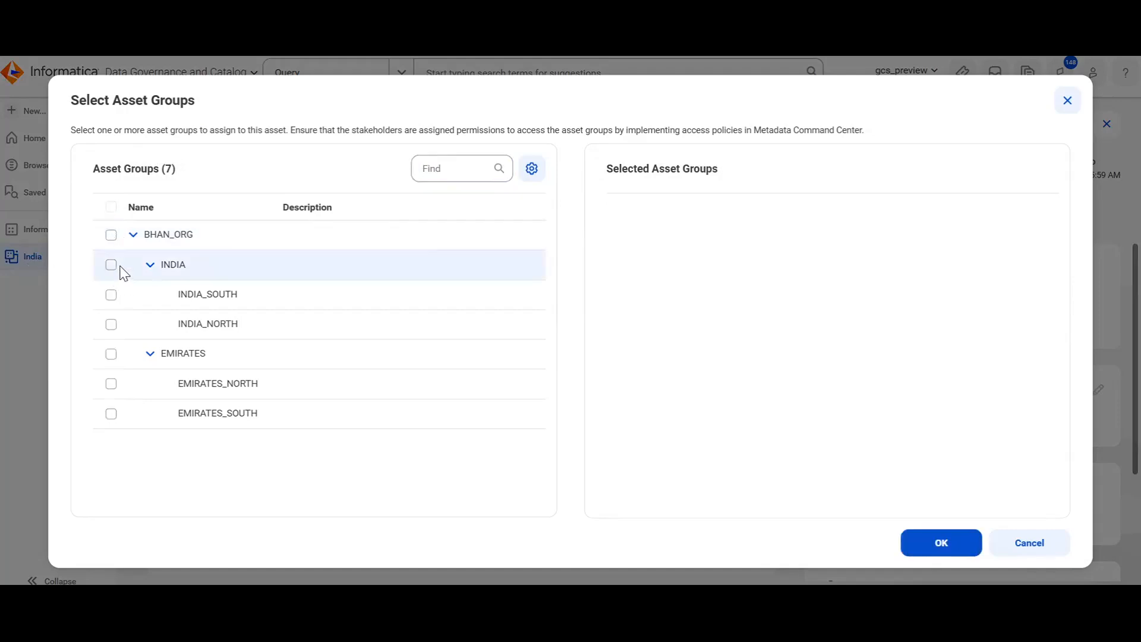
click(112, 265)
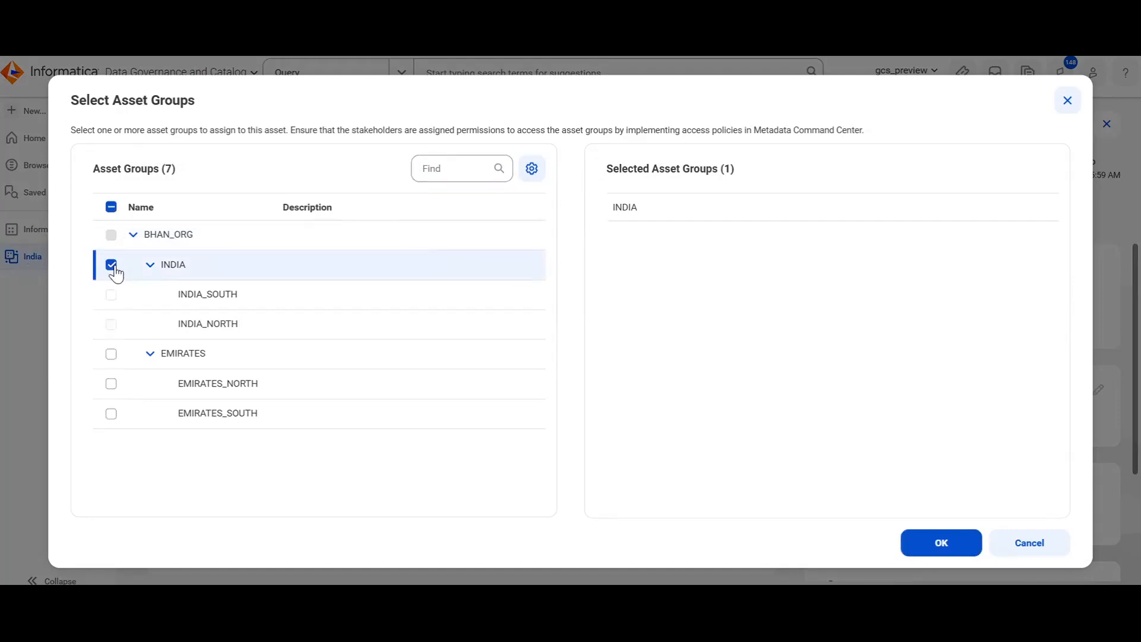
click(941, 543)
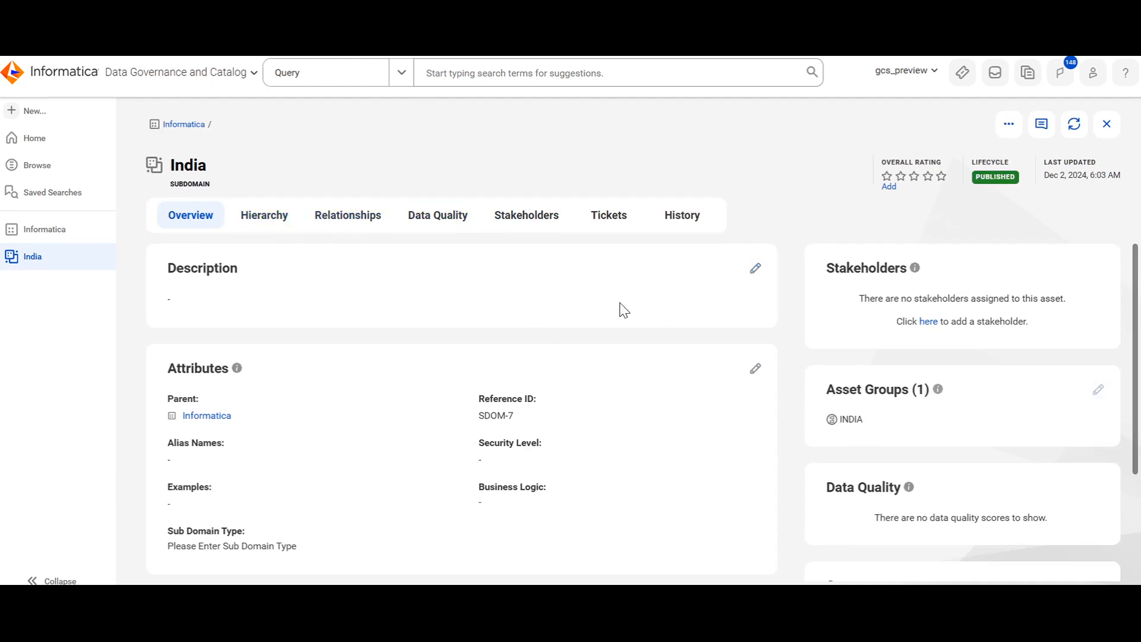
Open the business term INDIA-BT-1 under the India subdomain, replace its INDIA asset group with INDIA_SOUTH, and return to the Informatica domain.
click(269, 215)
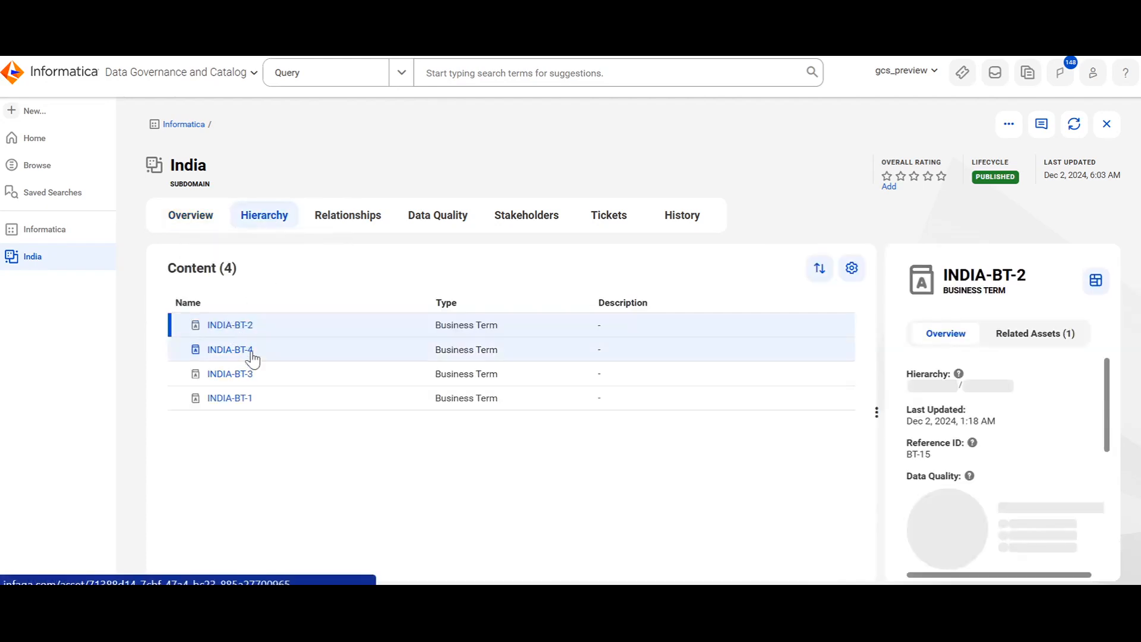
click(246, 397)
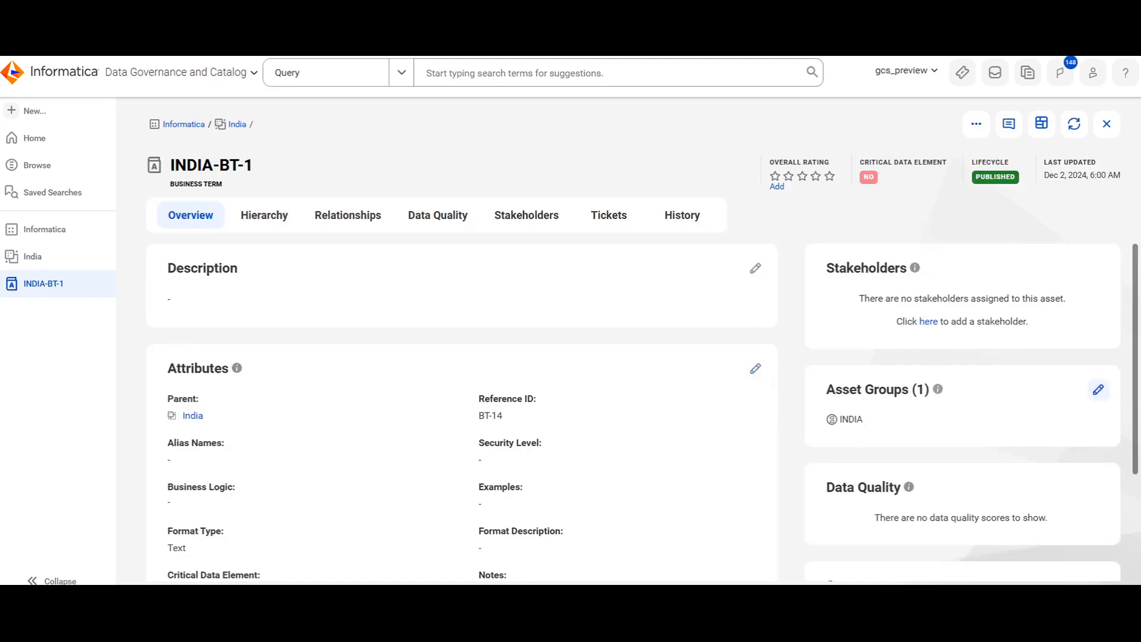
click(1099, 391)
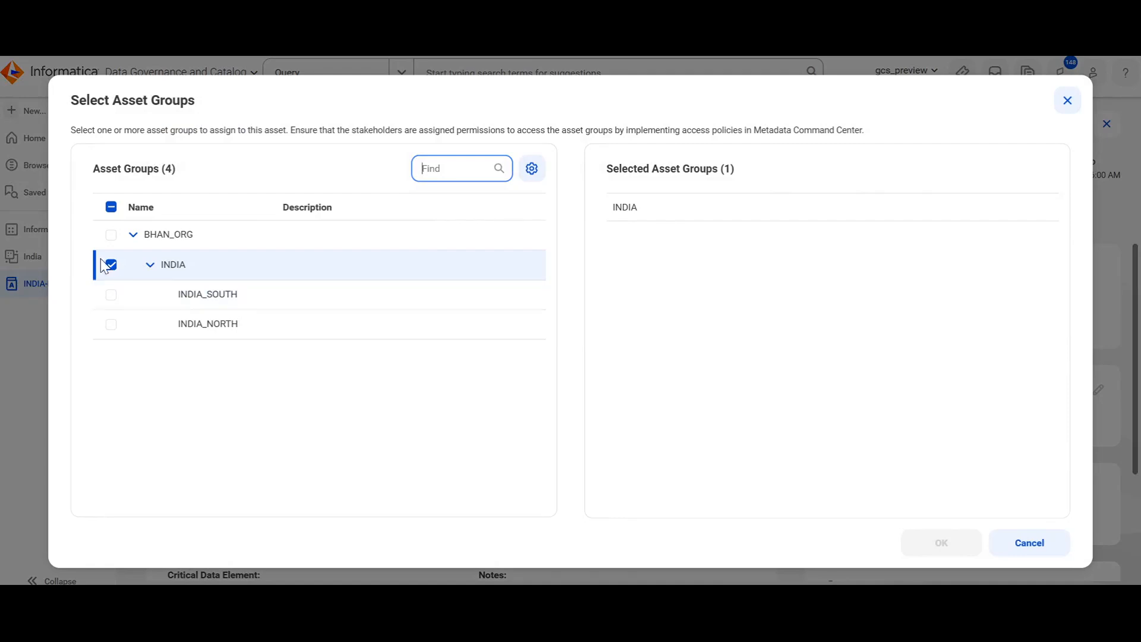
click(111, 267)
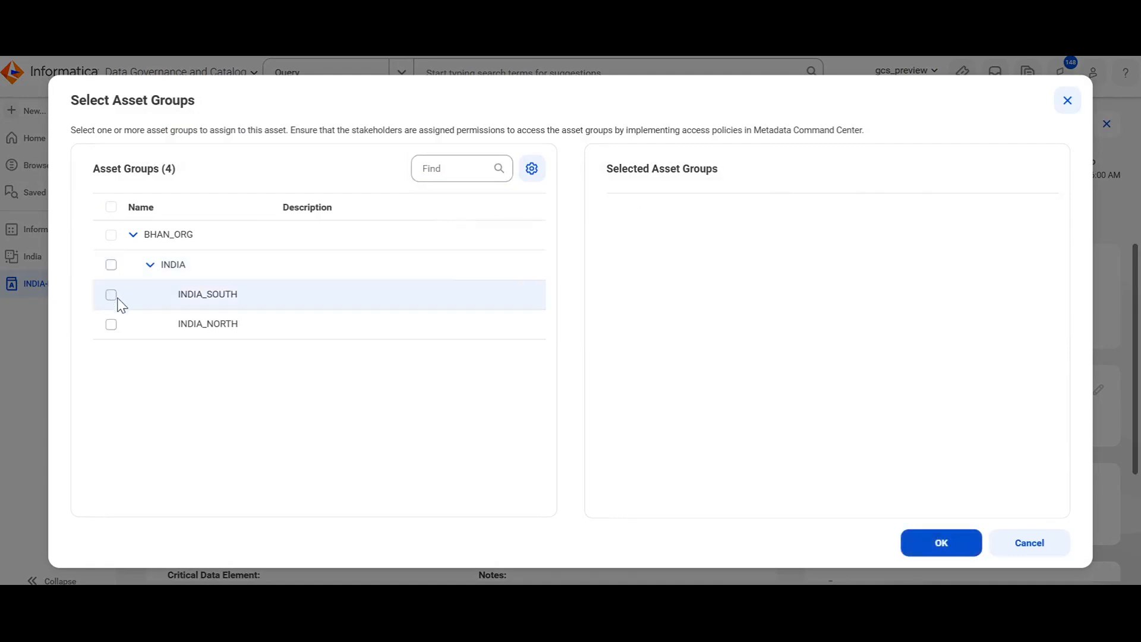
click(112, 297)
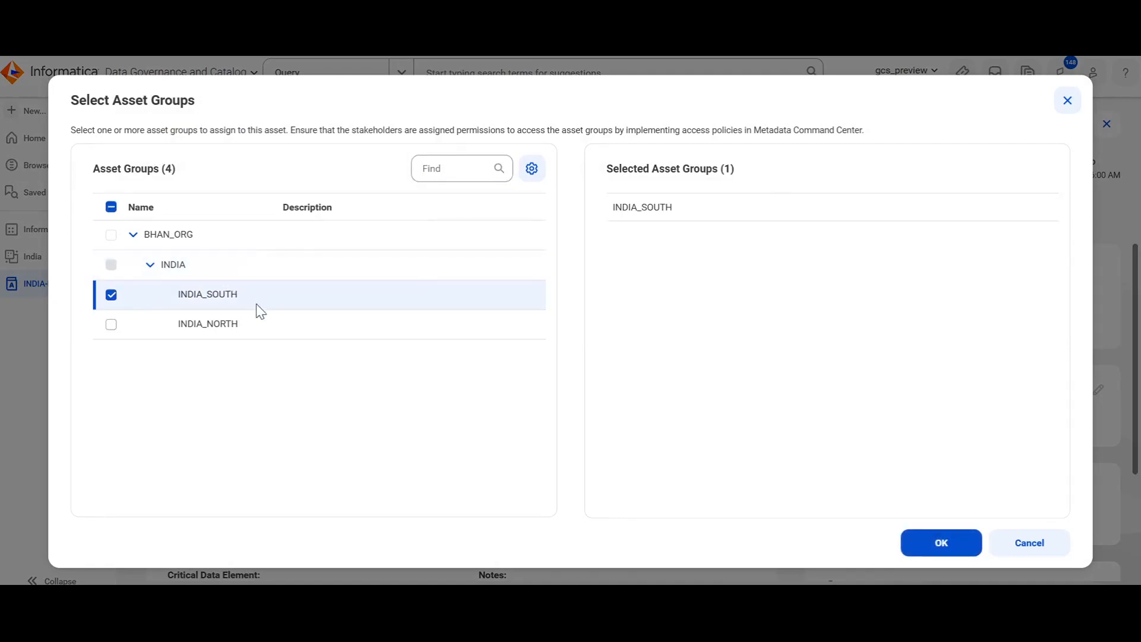
click(945, 543)
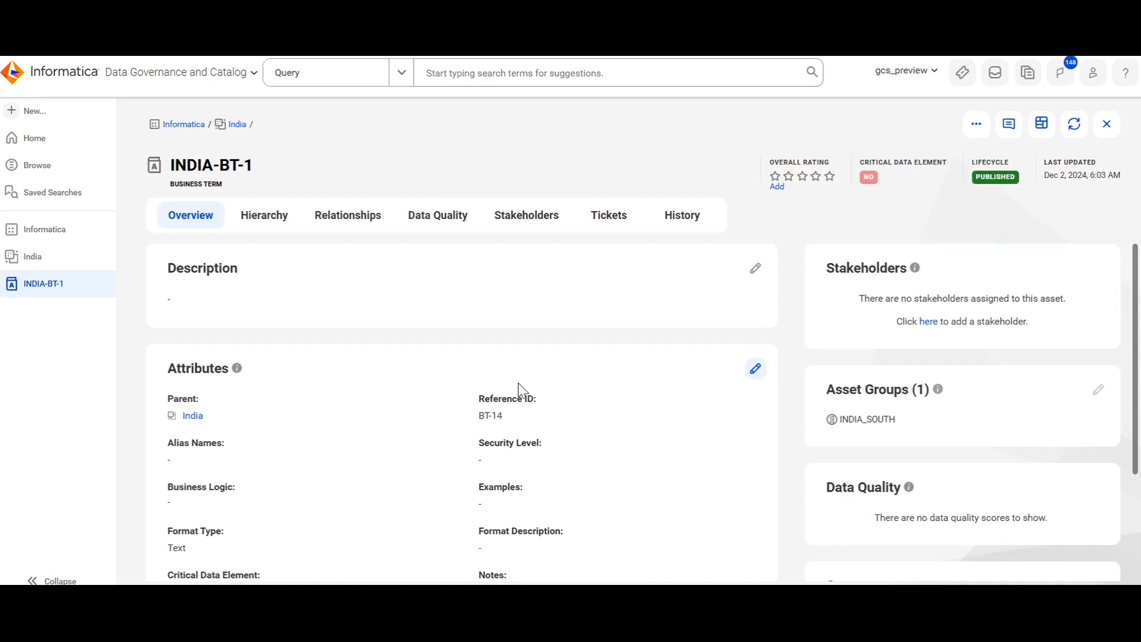
click(41, 238)
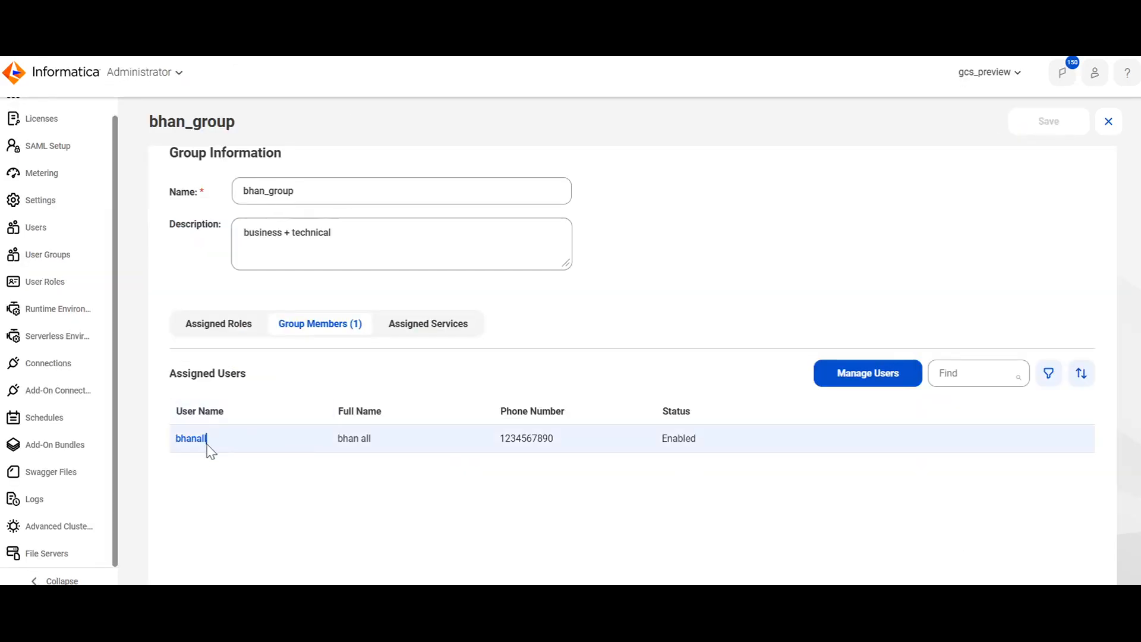
Examine the user assigned as a member of bhan_group in Administrator.
drag(208, 448, 164, 450)
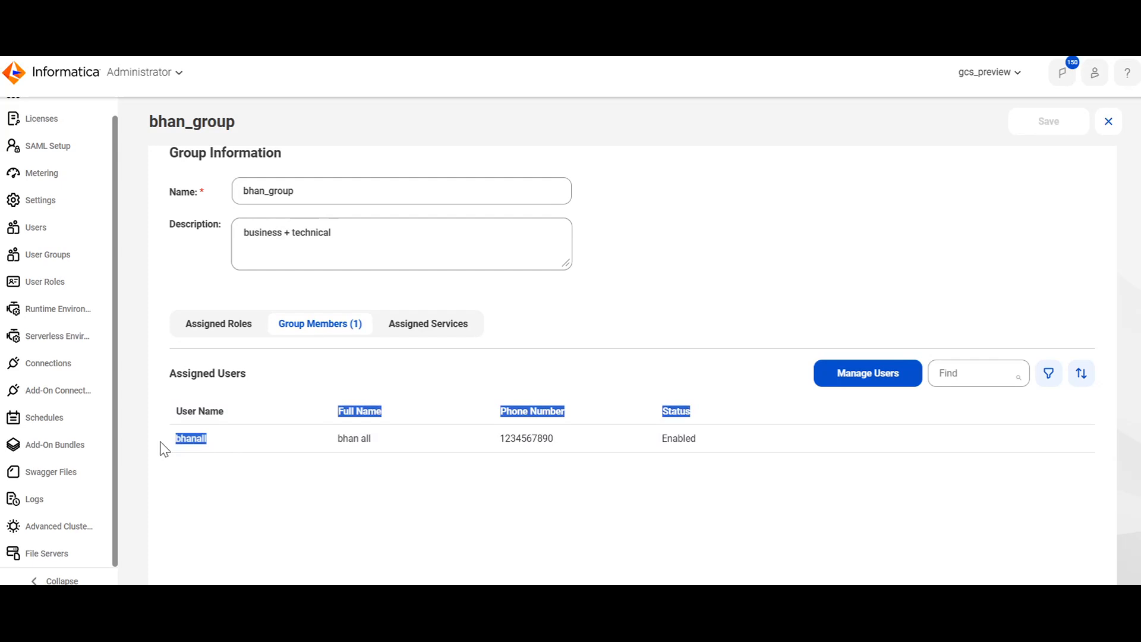
click(599, 318)
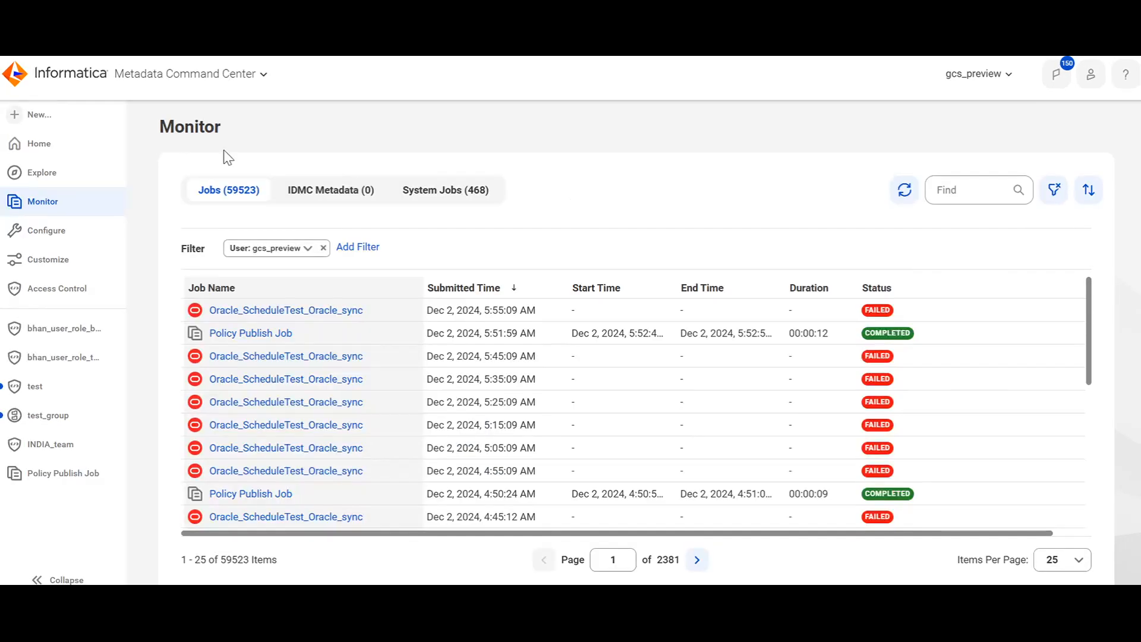
Refresh the INDIA_team policy in Metadata Command Center and examine the asset group and permissions defined in its rule.
click(51, 447)
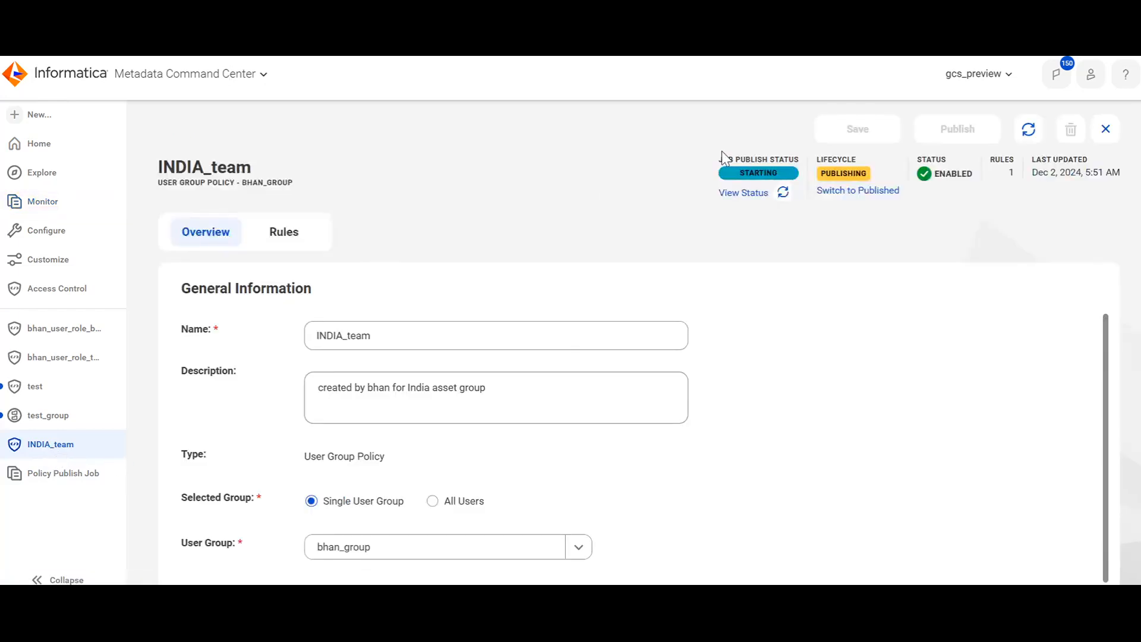
click(1028, 129)
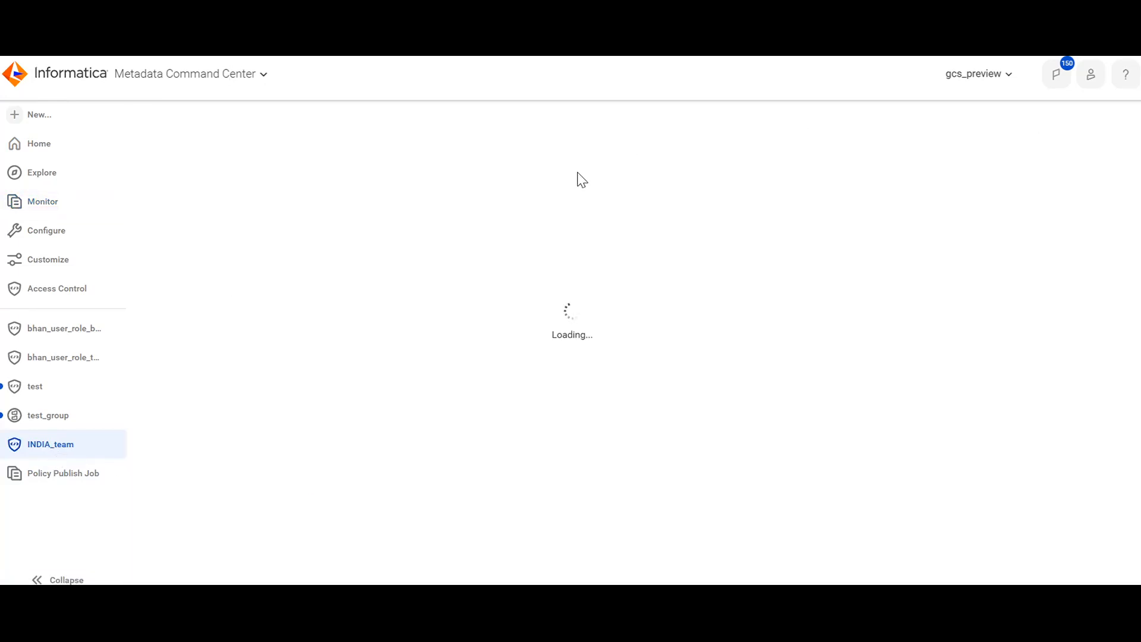
click(286, 230)
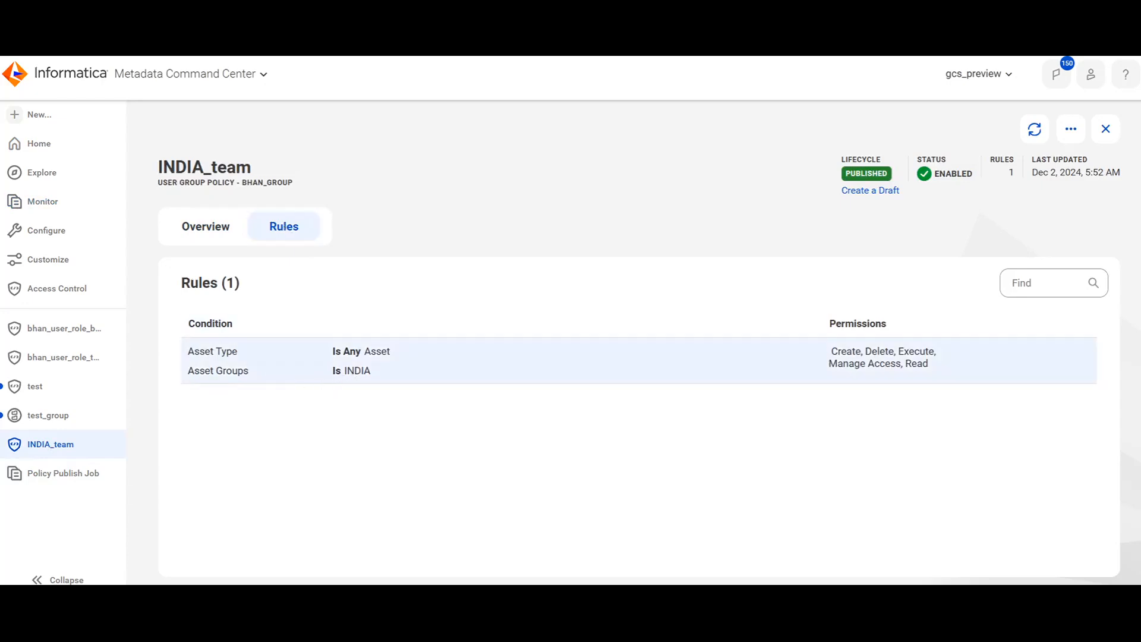
triple_click(346, 370)
drag(830, 350, 937, 375)
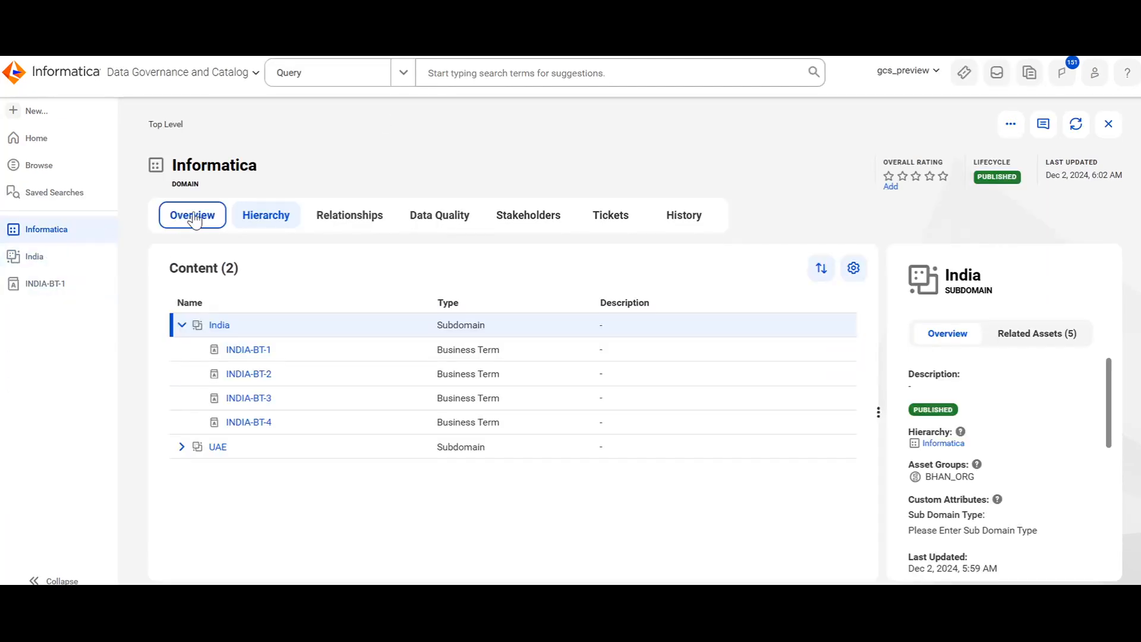
In Data Governance and Catalog, open the UAE subdomain from the Informatica hierarchy and replace its BHAN_ORG asset group with EMIRATES.
click(218, 447)
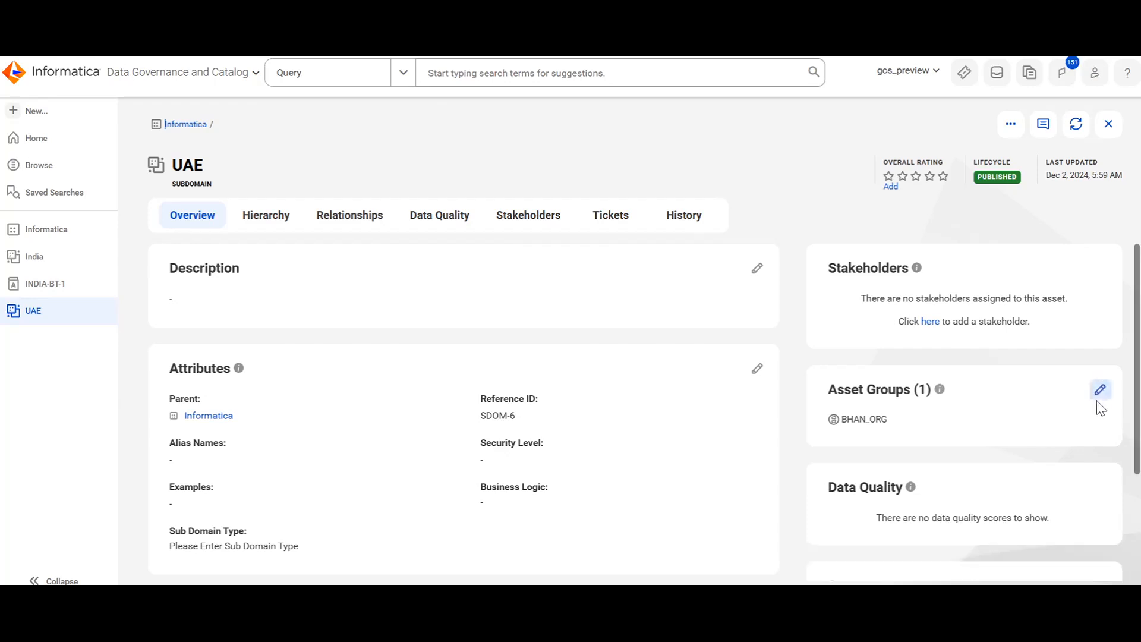
click(1100, 391)
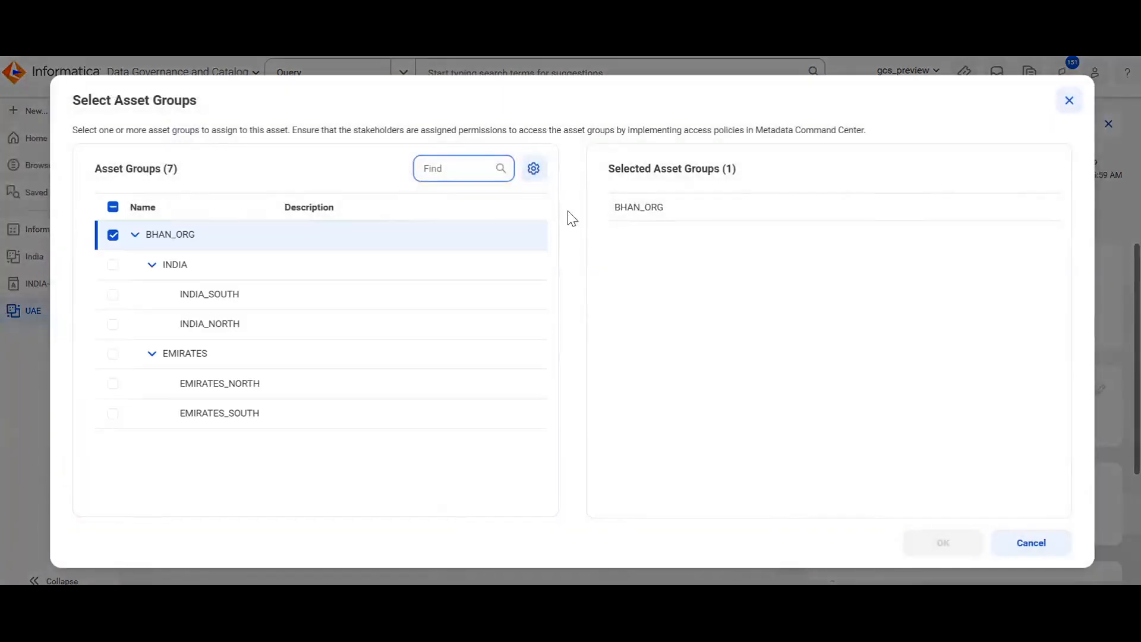
click(113, 237)
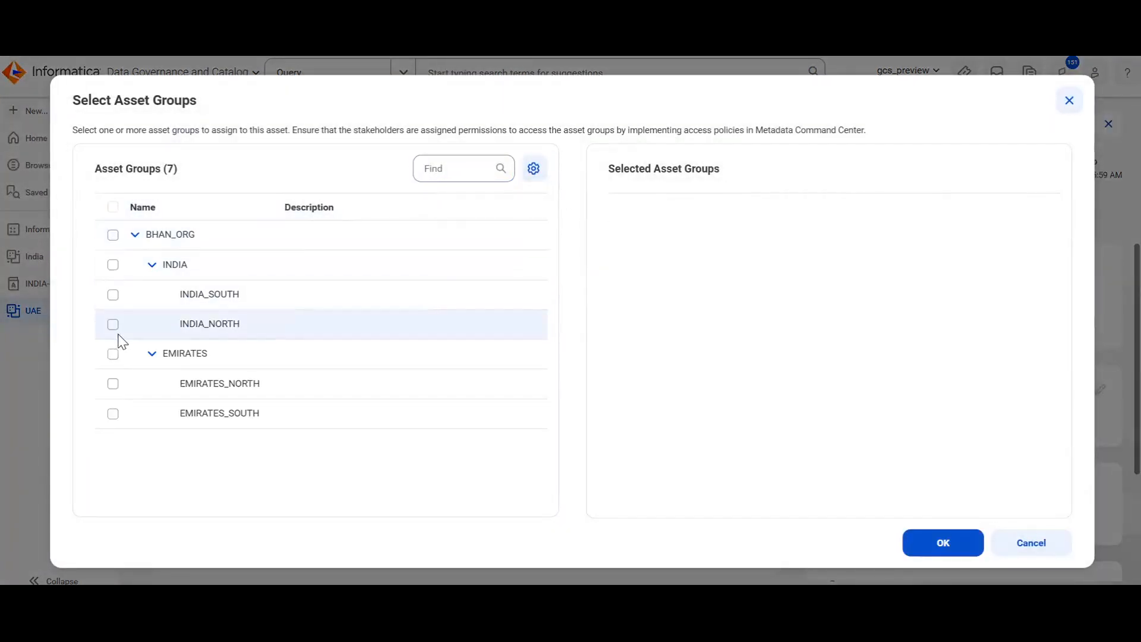
click(113, 355)
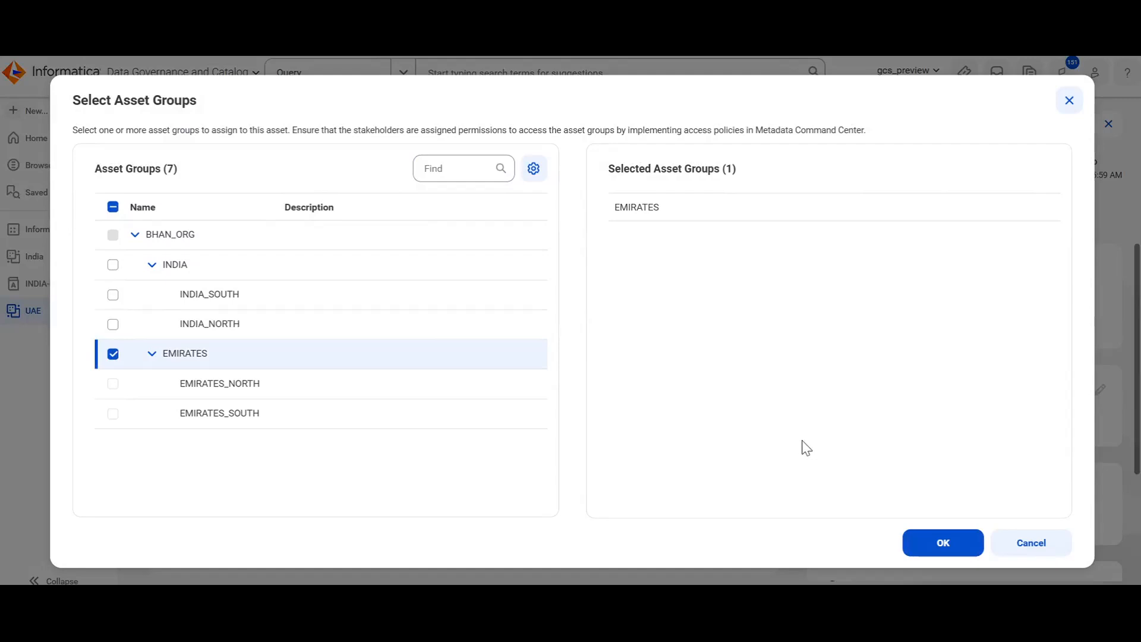
click(949, 544)
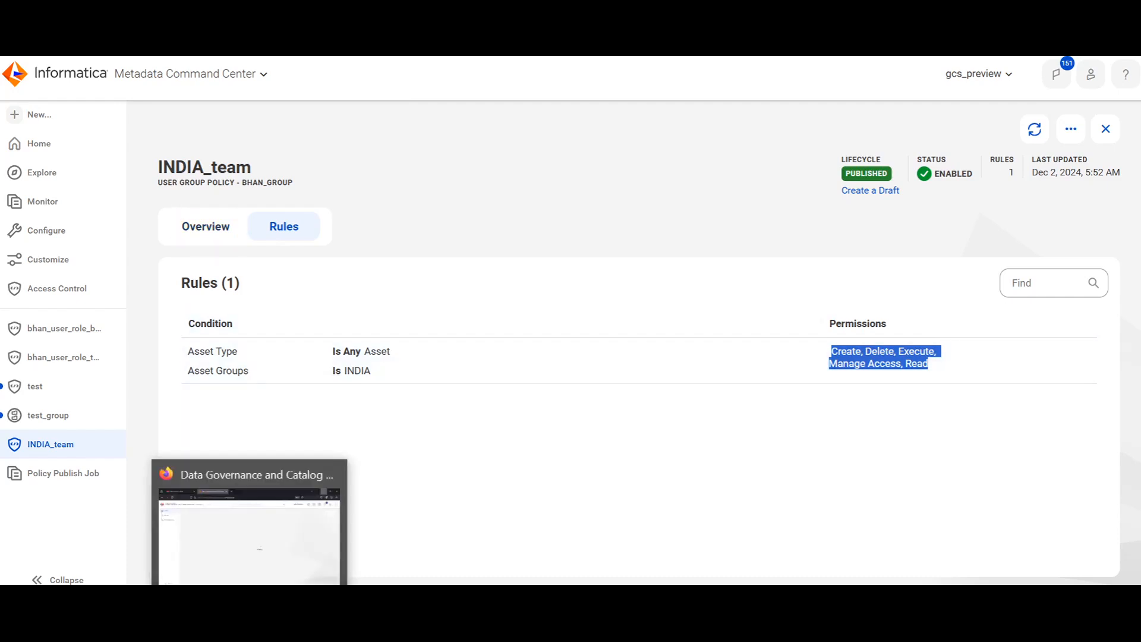
Check which user is signed in to the separate Firefox session of Data Governance and Catalog, and reload its dashboard.
click(273, 549)
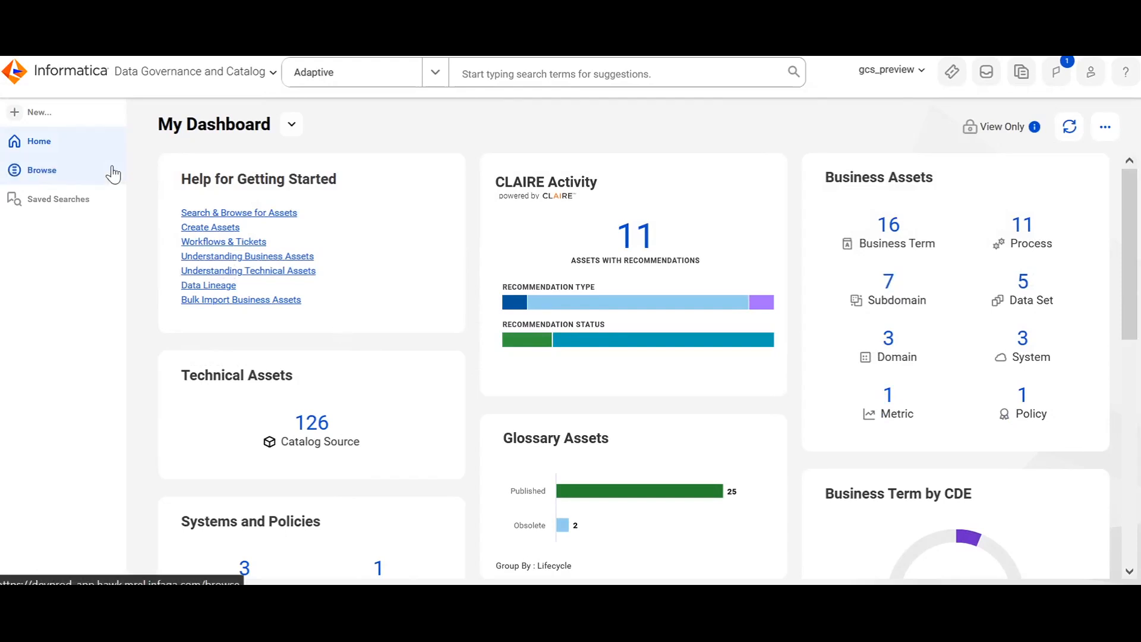
click(1098, 77)
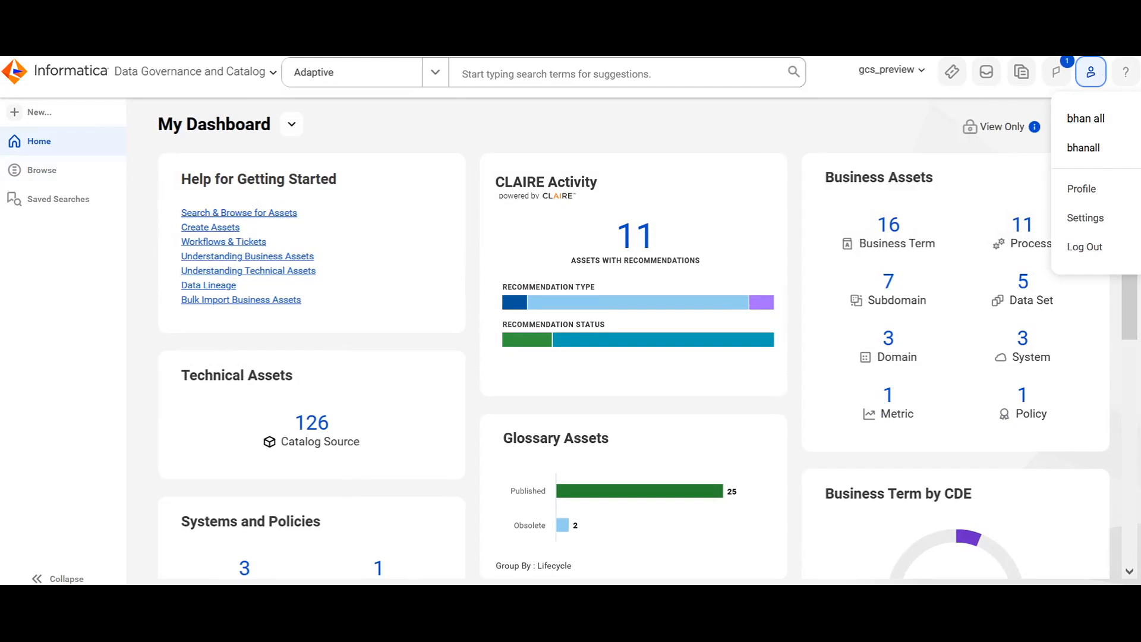
key(F5)
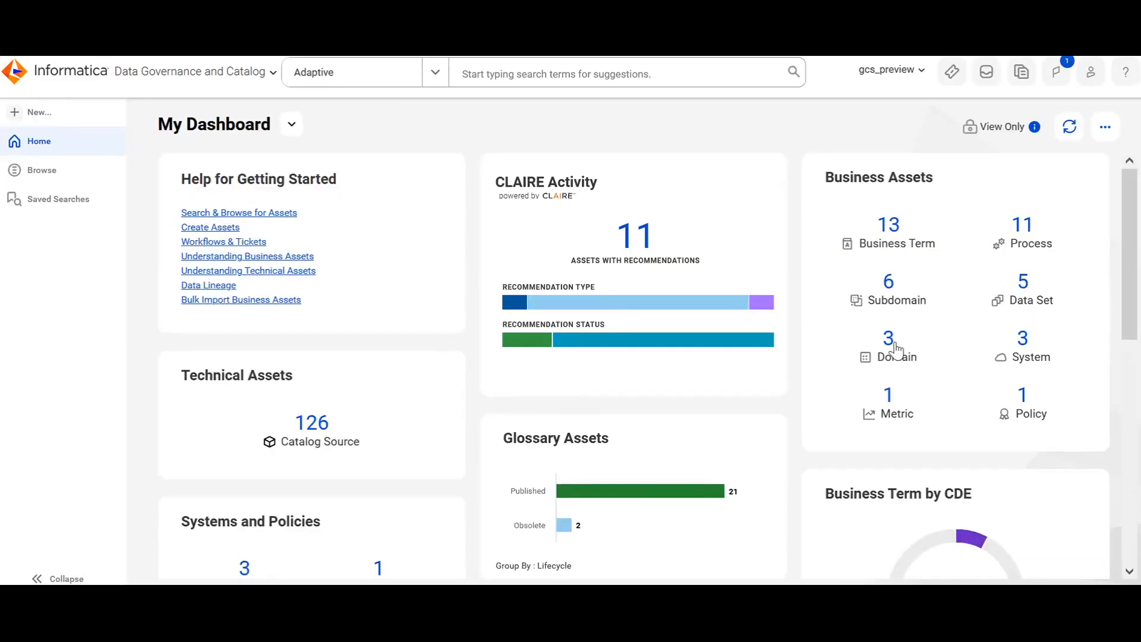
Open the Informatica domain from the dashboard's Domain assets and examine its hierarchy for child assets.
click(889, 343)
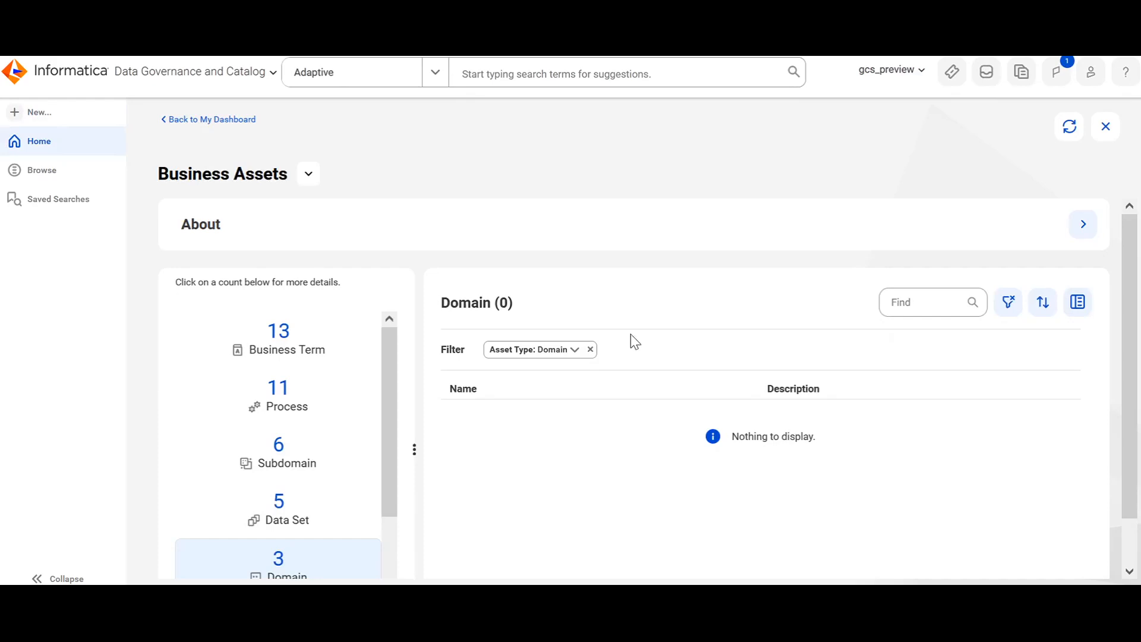
click(485, 459)
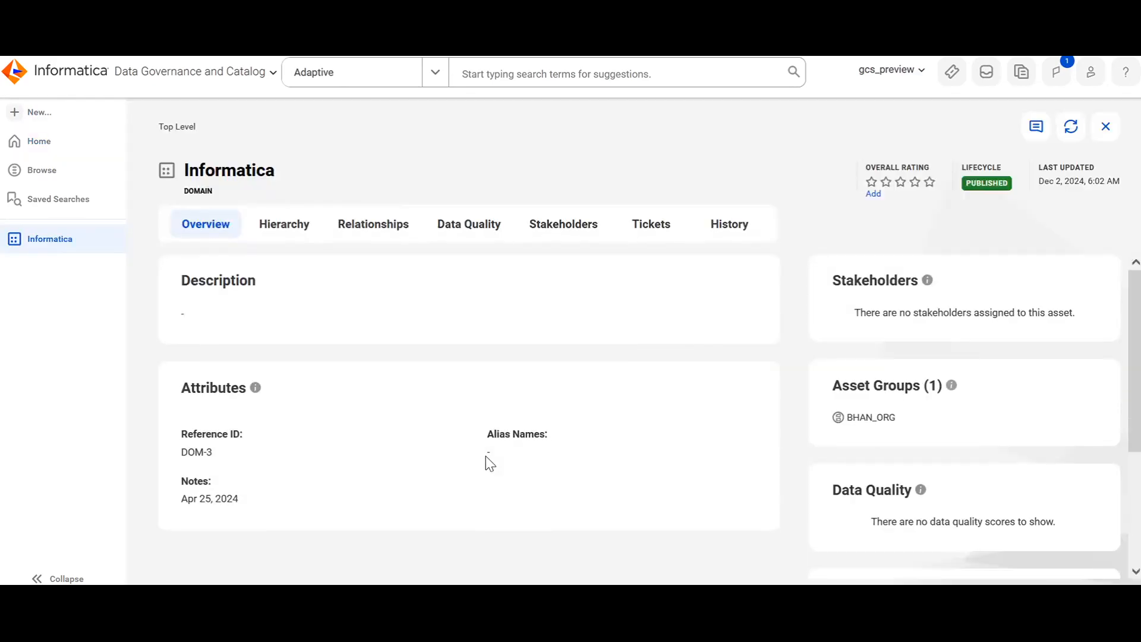
click(297, 241)
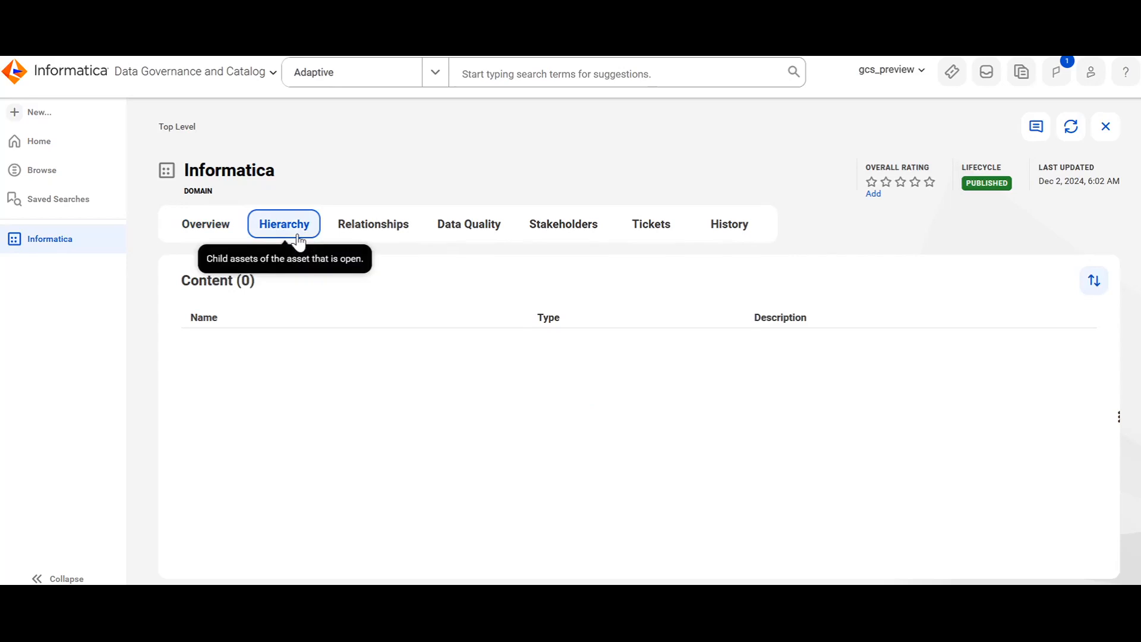